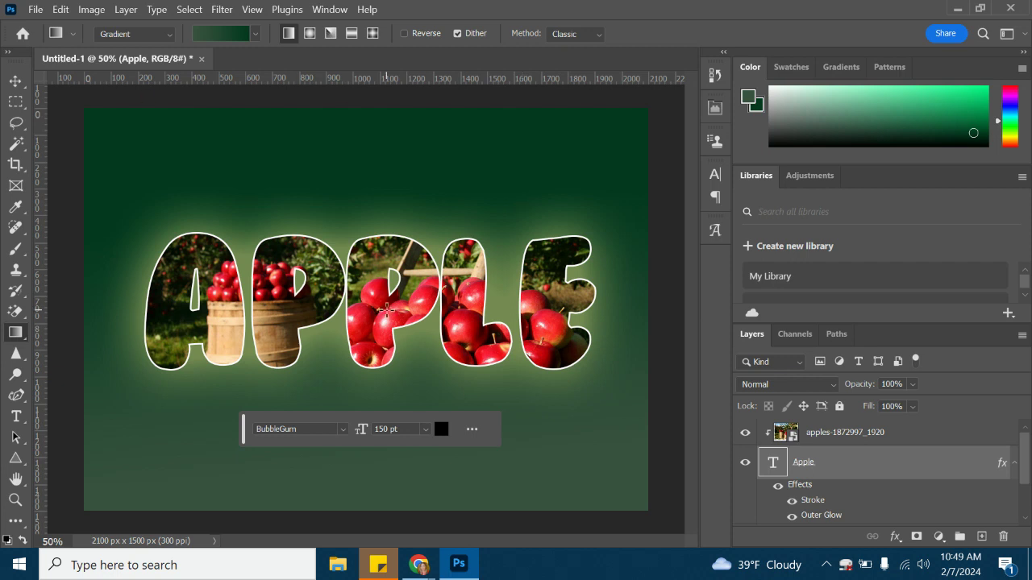
Switch to the browser and browse DaFont's Fancy > Decorative font category
mouse_move(419, 564)
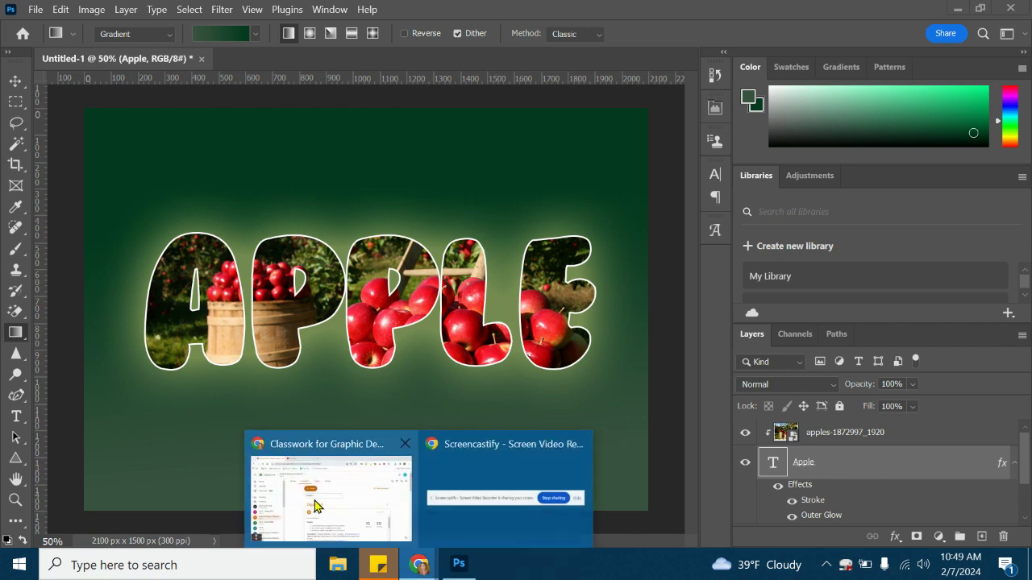
click(308, 488)
scroll(688, 357, down, 2)
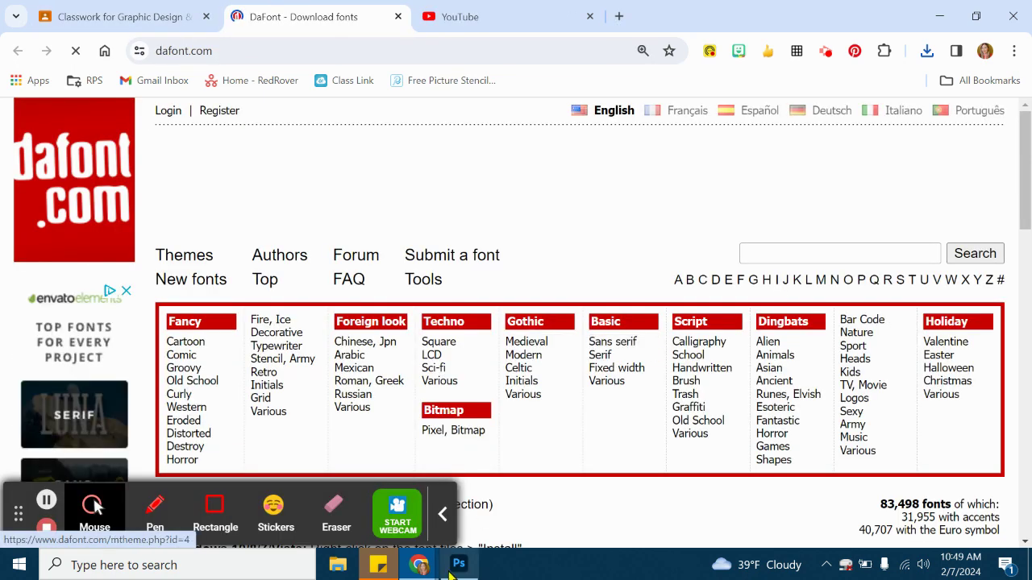
click(442, 520)
scroll(524, 302, down, 4)
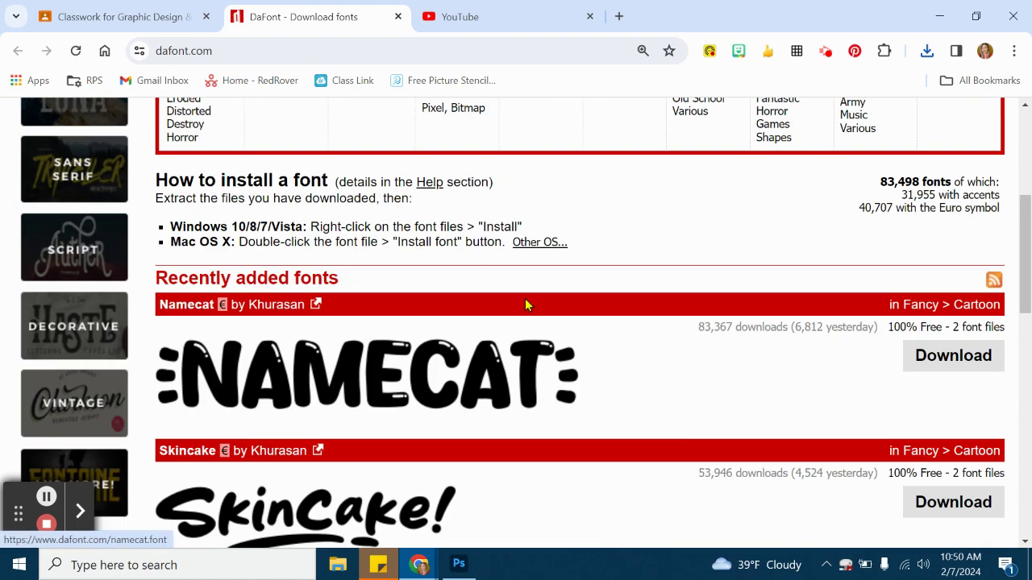
scroll(388, 449, down, 3)
scroll(427, 278, up, 5)
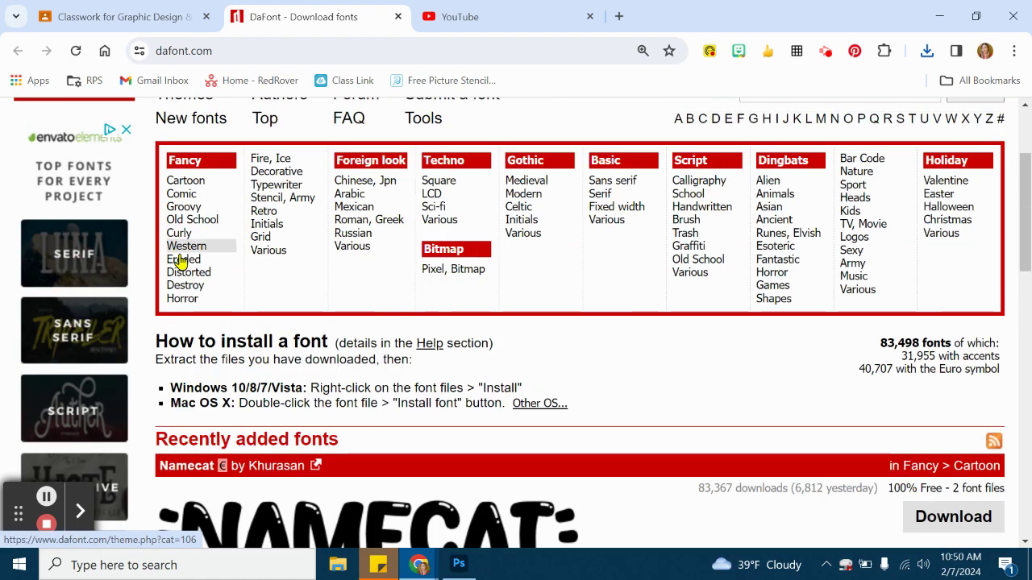
click(276, 172)
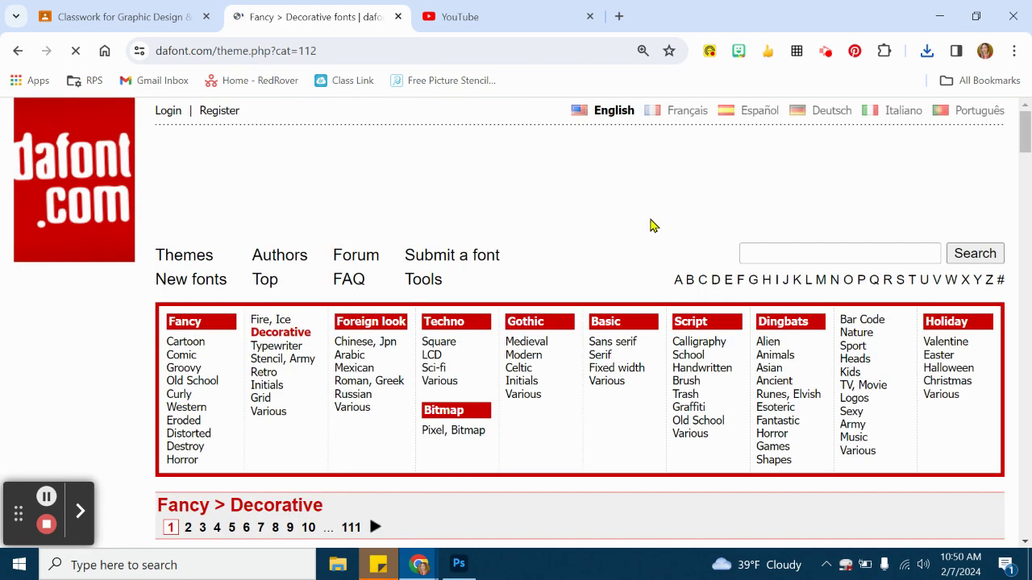
scroll(669, 218, down, 3)
scroll(709, 201, up, 1)
Look through the Script > Calligraphy font category
click(700, 182)
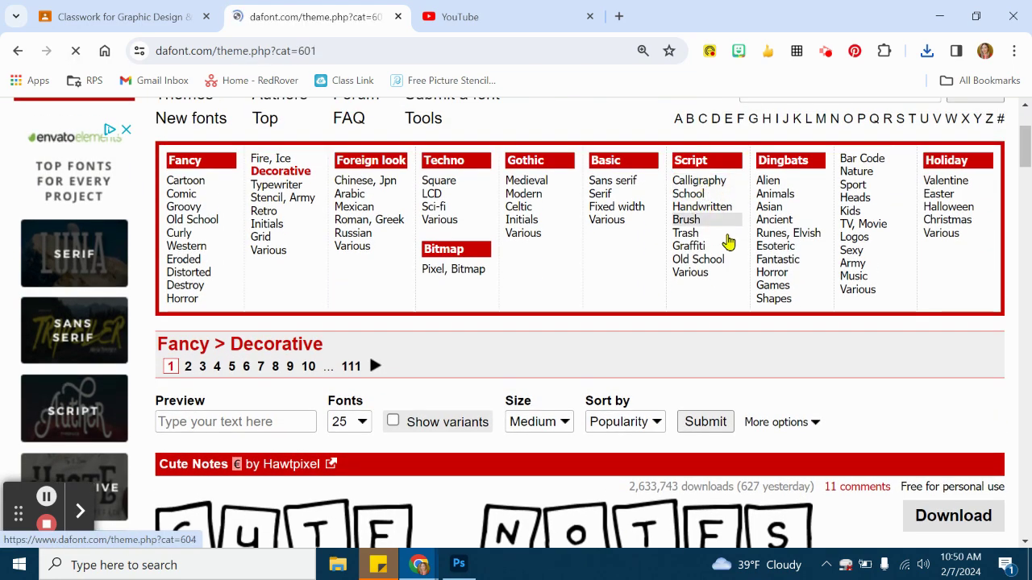
scroll(712, 242, down, 2)
scroll(701, 225, down, 4)
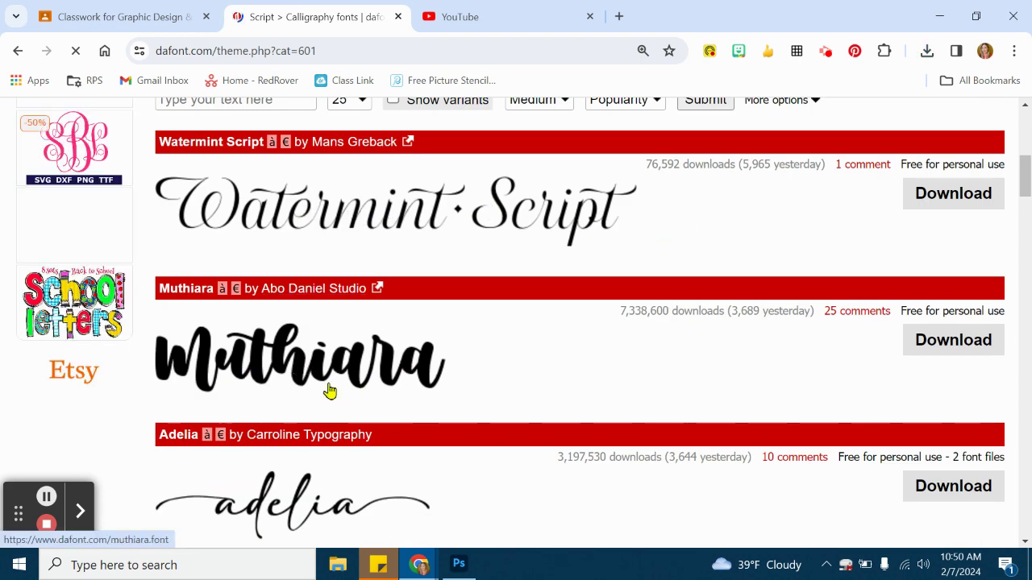
scroll(274, 360, down, 2)
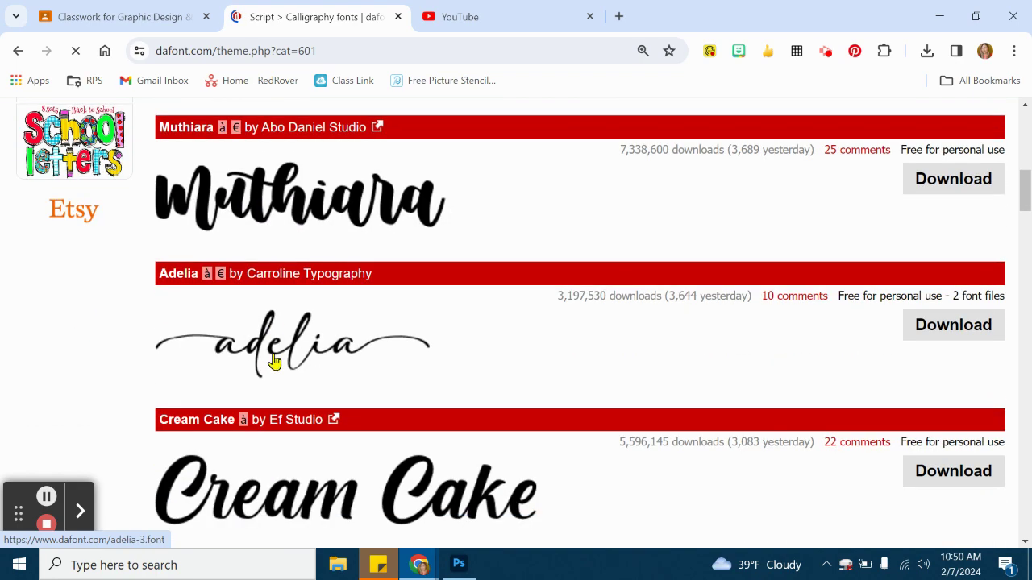
scroll(718, 226, up, 5)
scroll(686, 293, up, 2)
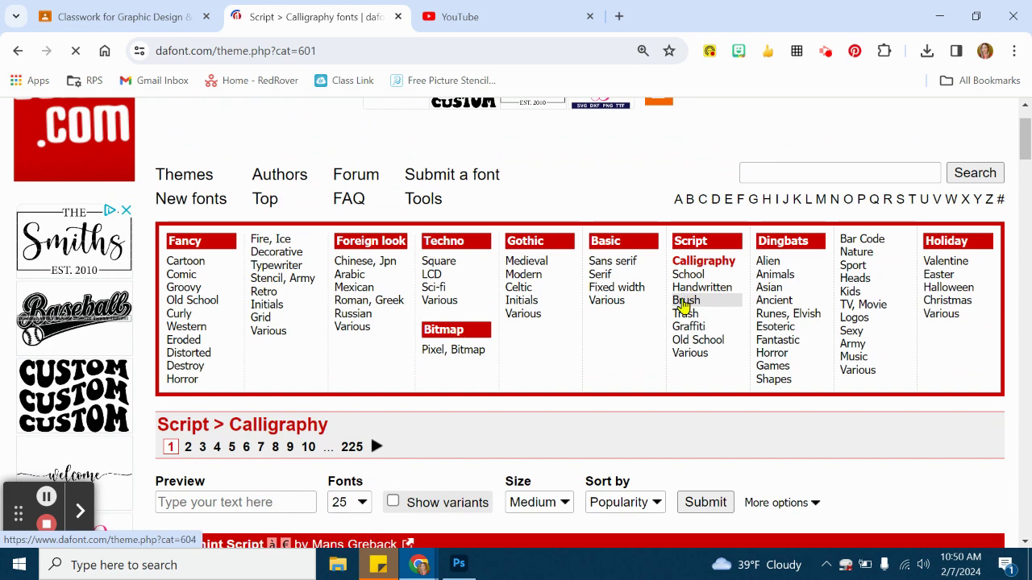
Open Fancy > Cartoon, download Crunch Chips, and check the recent downloads list
click(214, 267)
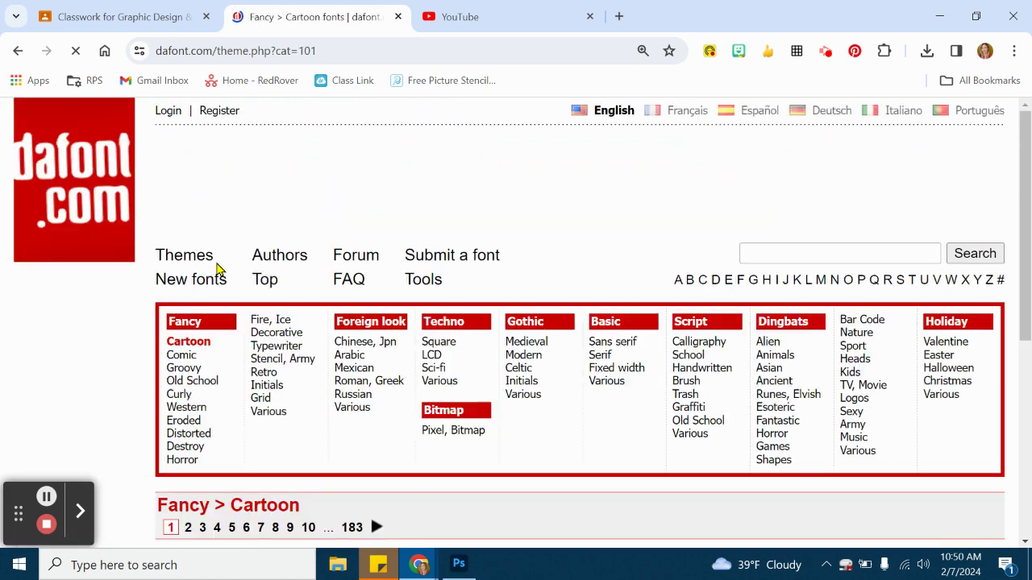
scroll(610, 357, down, 2)
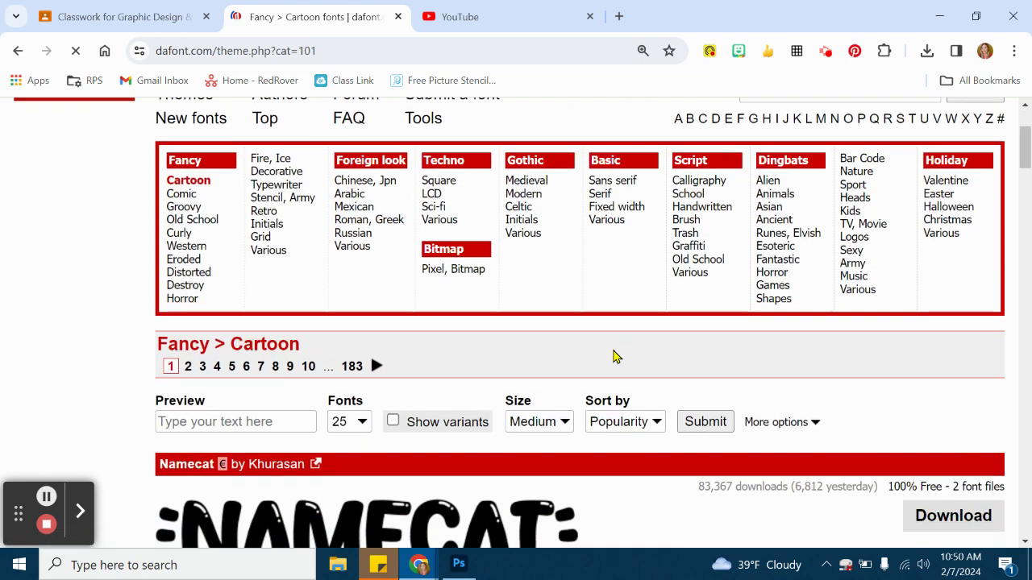
scroll(613, 357, down, 8)
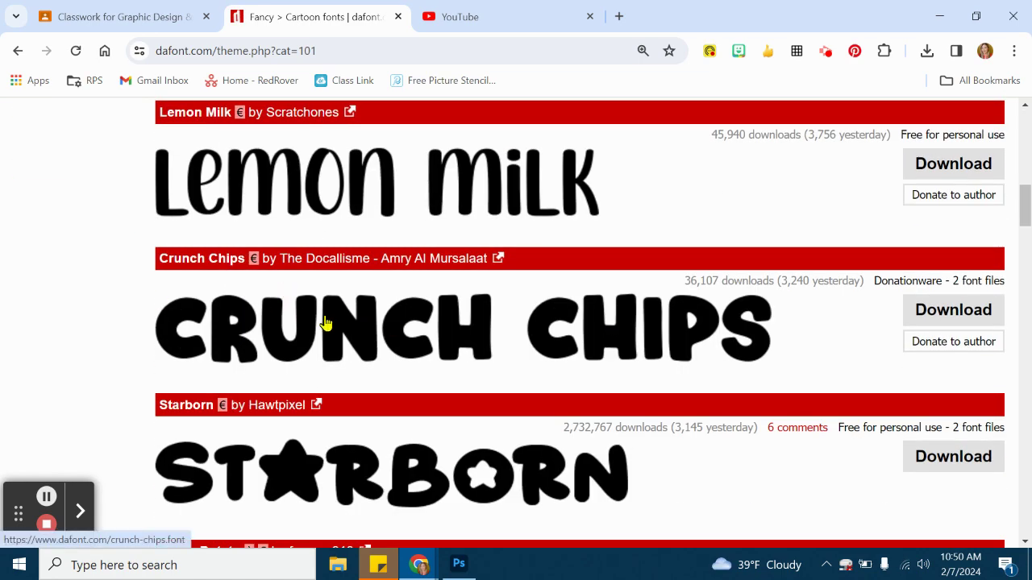
click(938, 312)
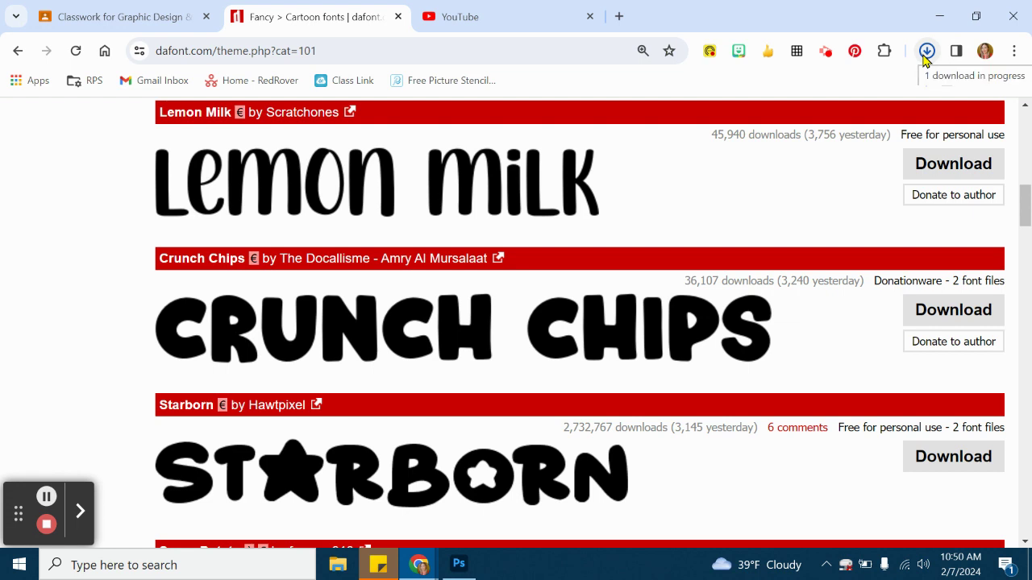
click(926, 50)
Open crunch_chips.zip from Downloads and install the Crunch Chips.otf font
click(340, 566)
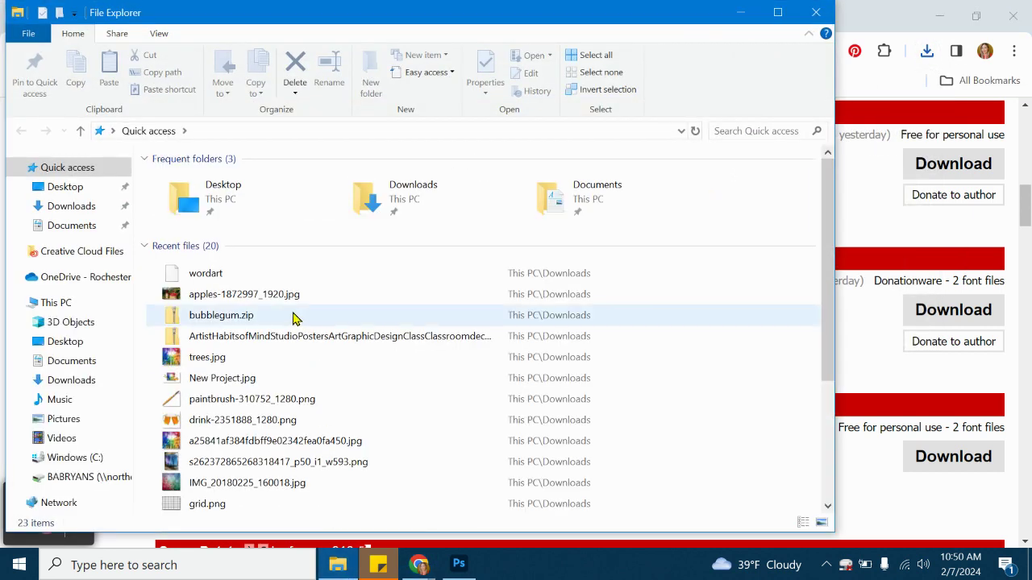
click(55, 205)
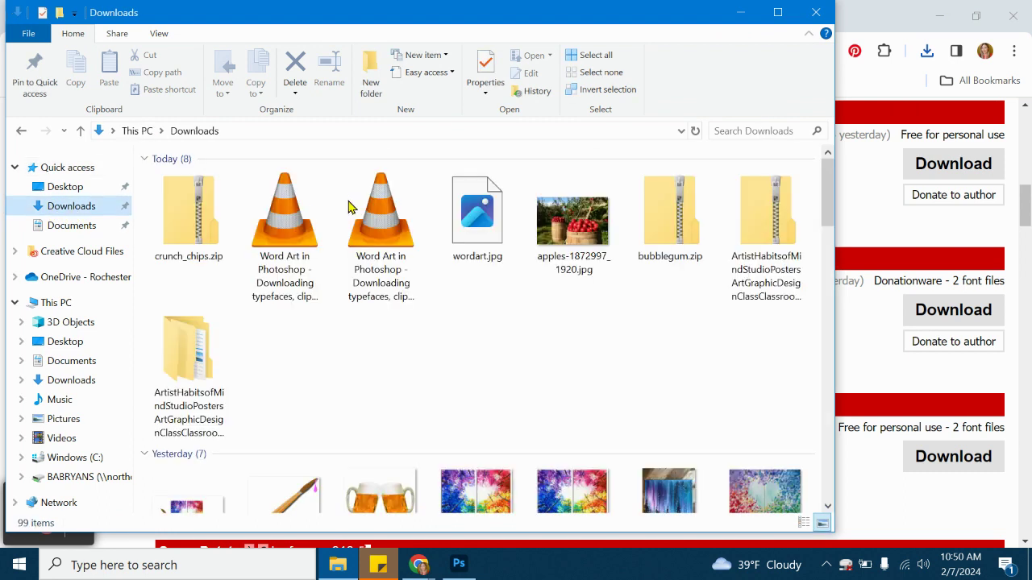
double_click(179, 216)
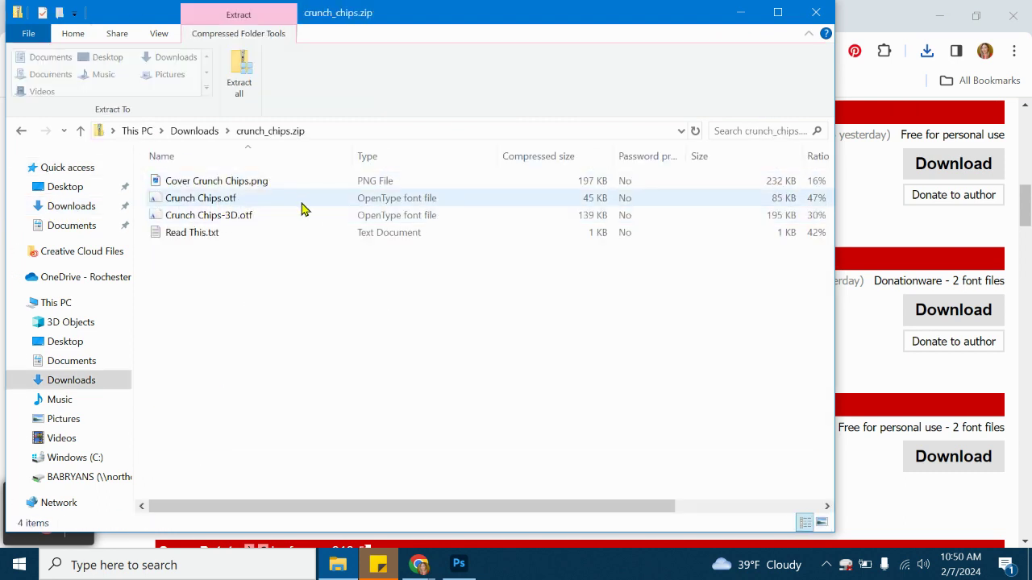
double_click(245, 203)
click(115, 83)
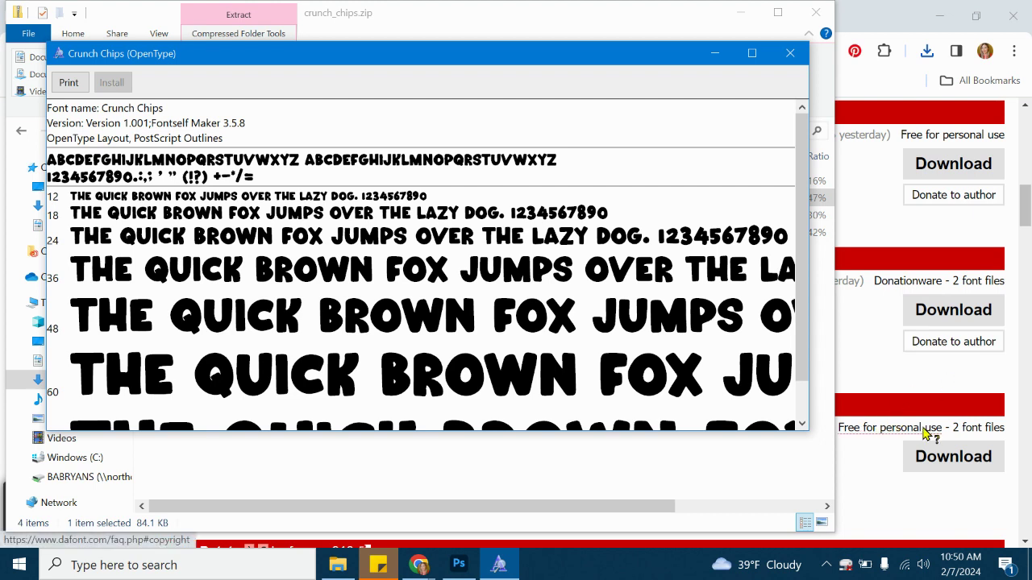
Close the font preview and archive windows and return to Photoshop
click(789, 52)
click(816, 12)
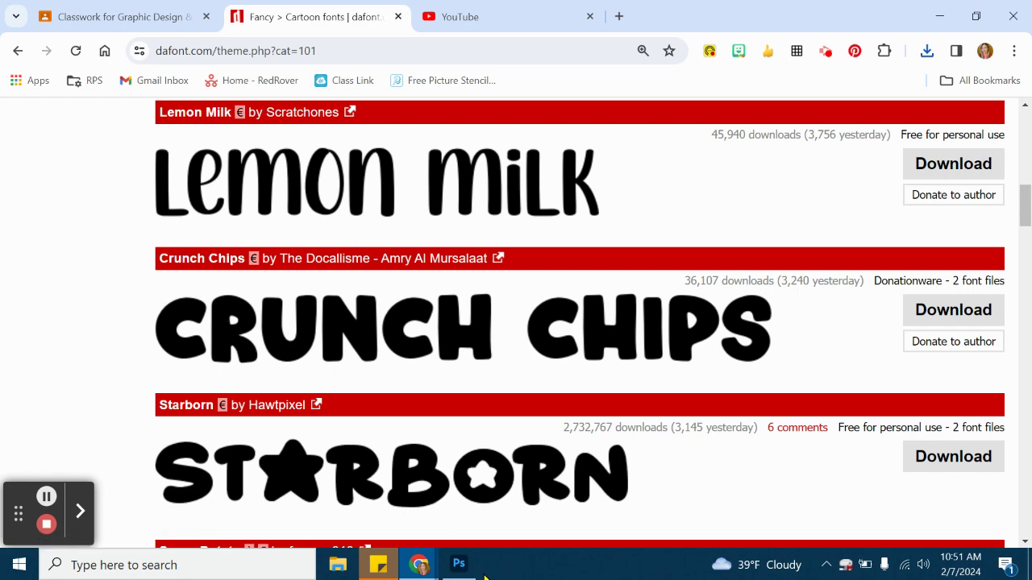
click(456, 567)
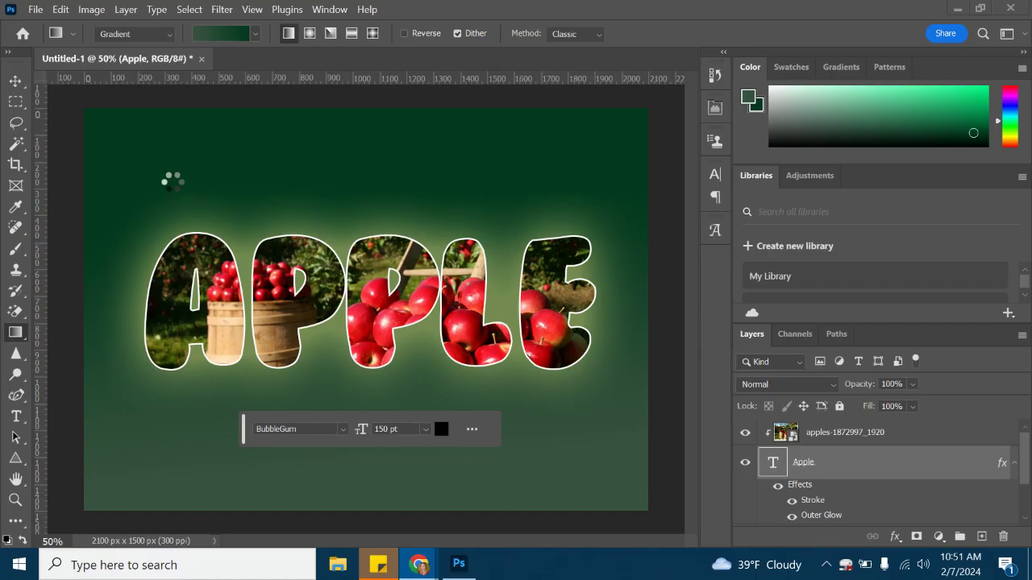
Create Untitled-2 from File > New using the 7 x 5 in @ 300 ppi preset
click(36, 10)
click(44, 26)
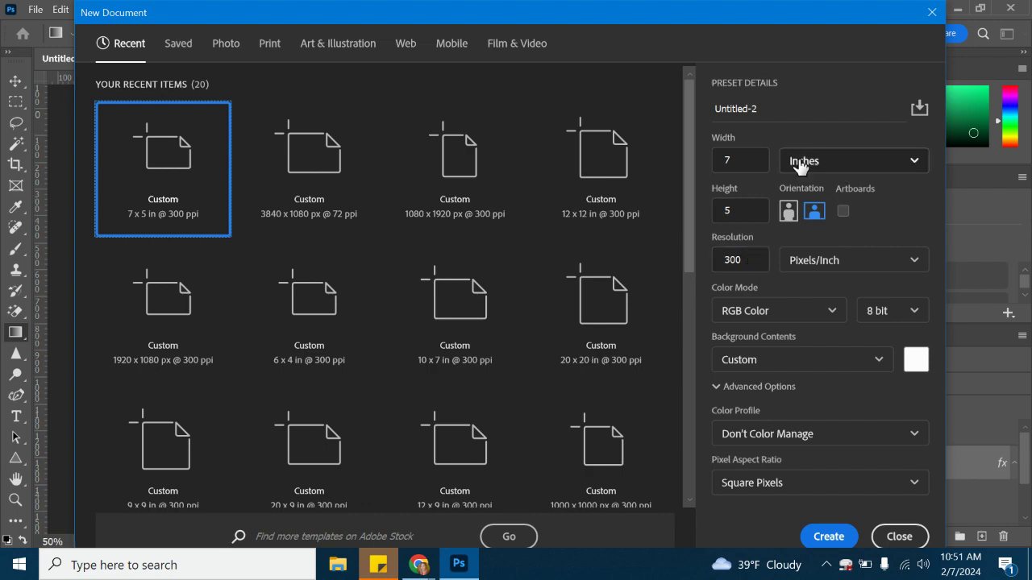
click(830, 536)
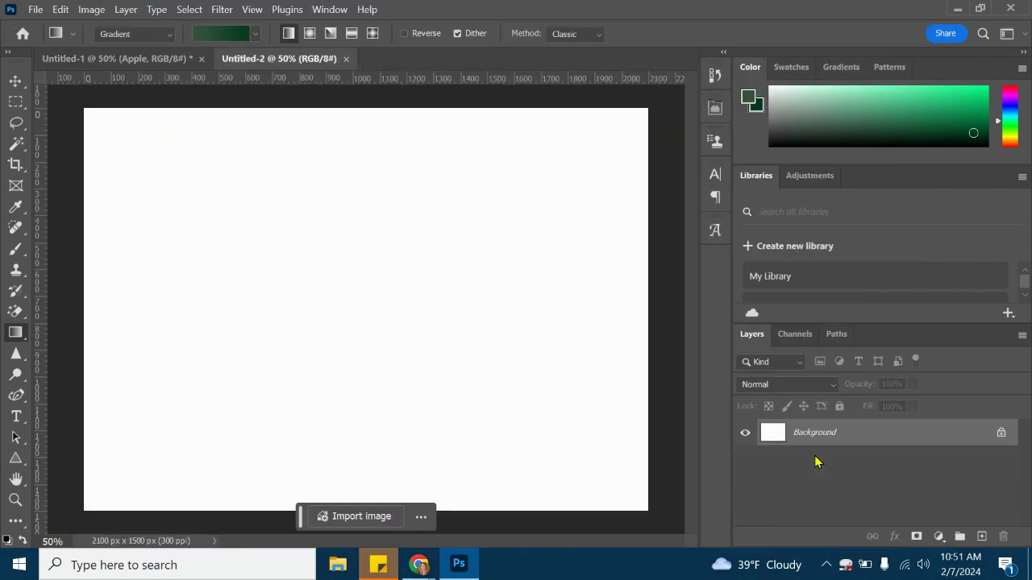
Type GALAXY as a new horizontal text layer on the canvas and select the word
click(16, 421)
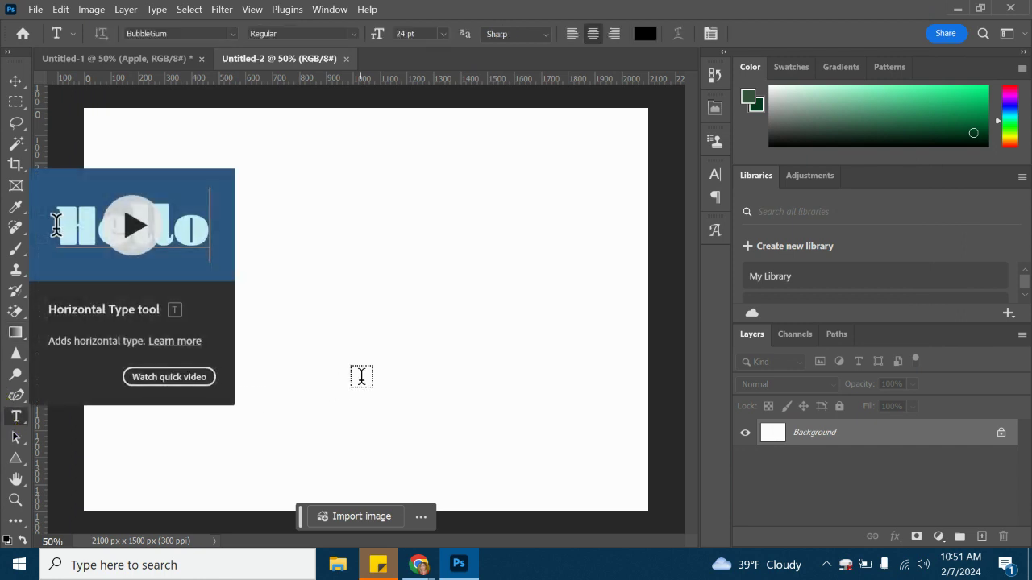
click(342, 295)
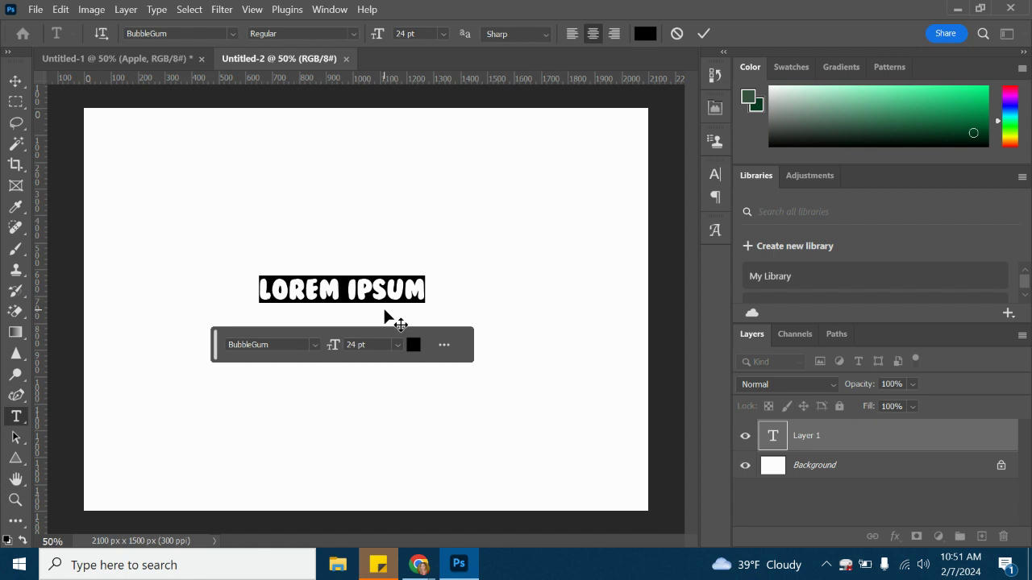
text(GALAXY)
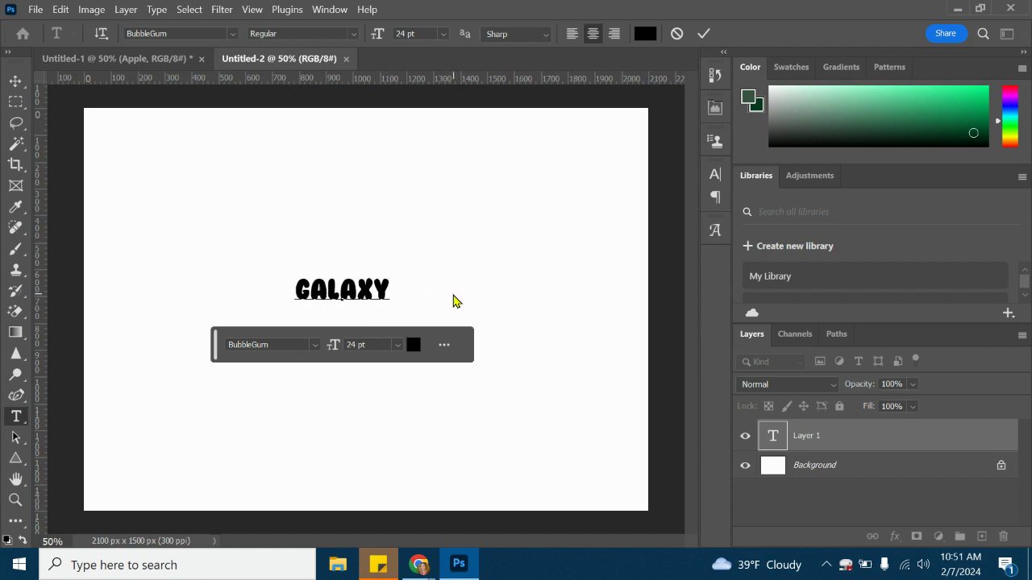
drag(394, 281, 293, 266)
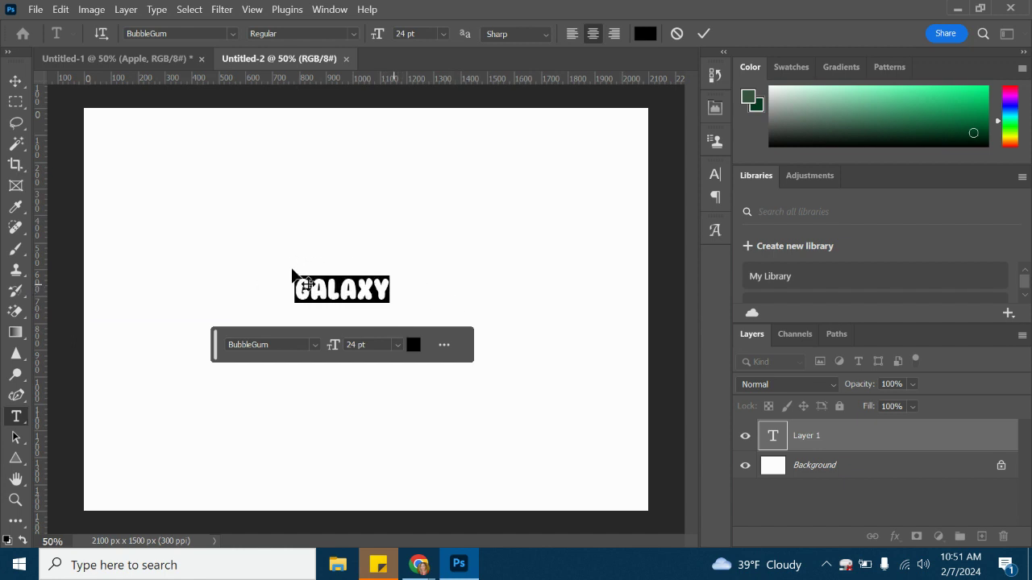
Apply the Crunch Chips font to GALAXY
click(233, 36)
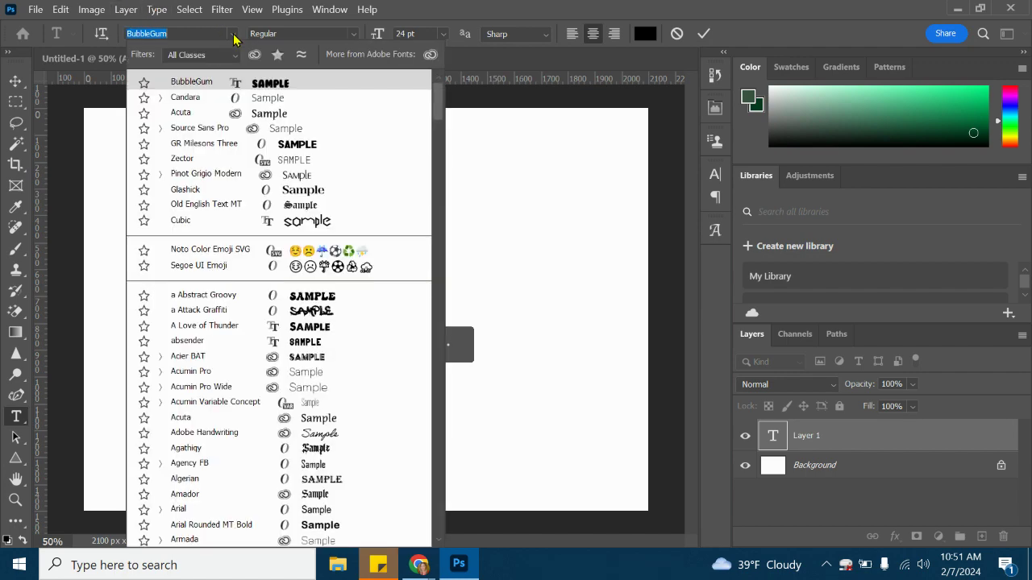
scroll(207, 446, down, 10)
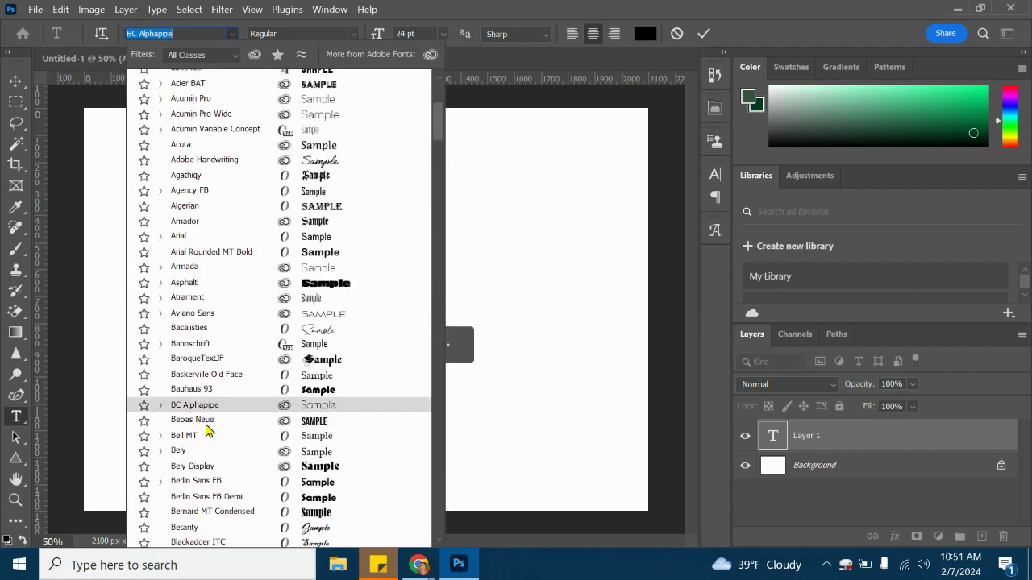
scroll(207, 432, down, 6)
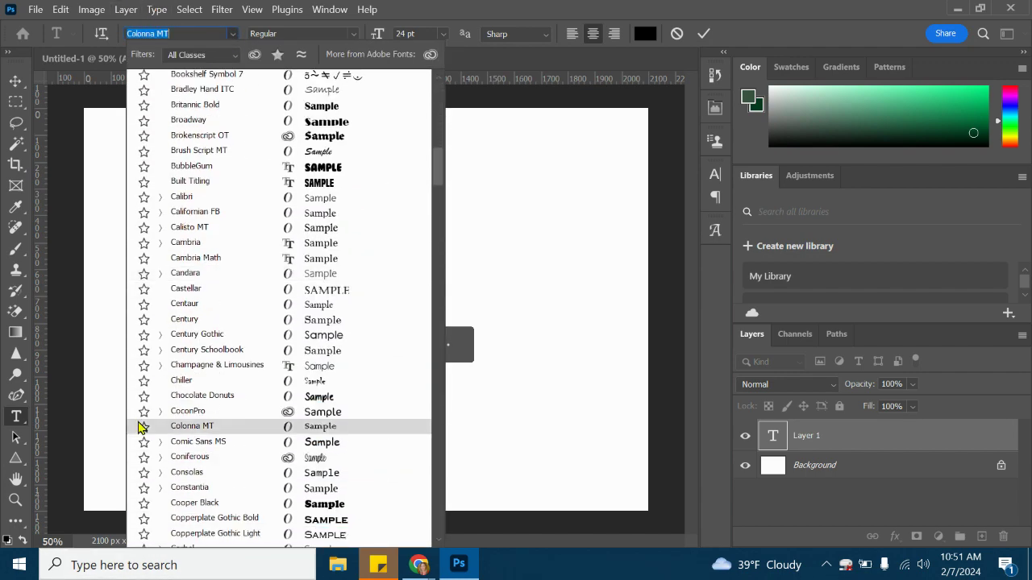
scroll(215, 401, down, 5)
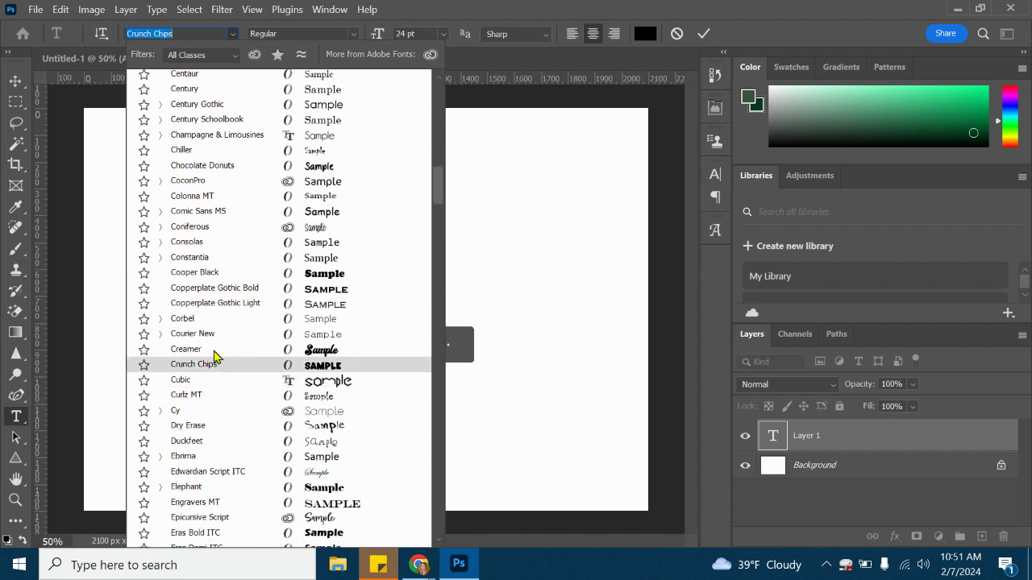
click(193, 364)
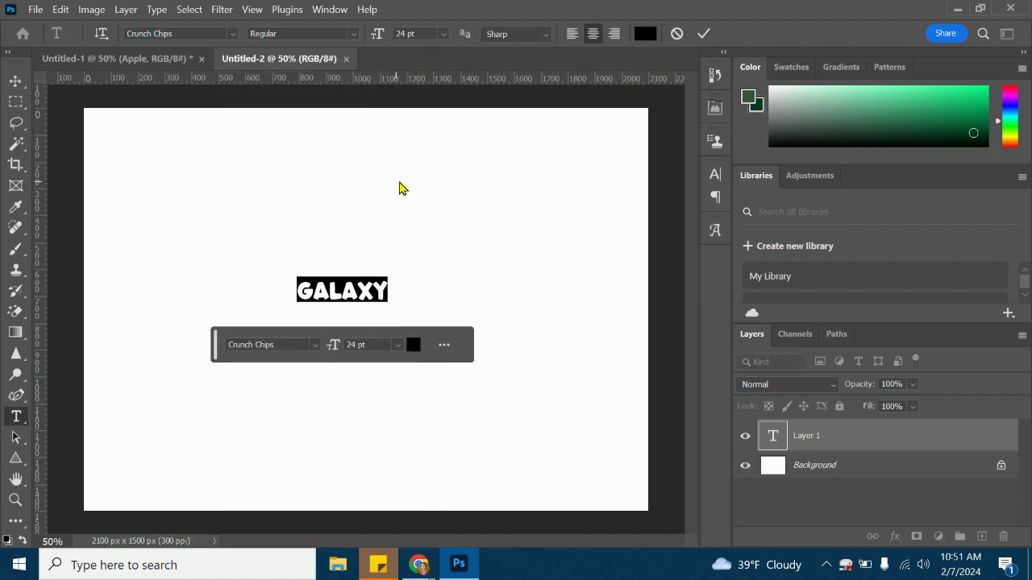
Enlarge GALAXY to 150 pt and move it down and right on the canvas
click(445, 34)
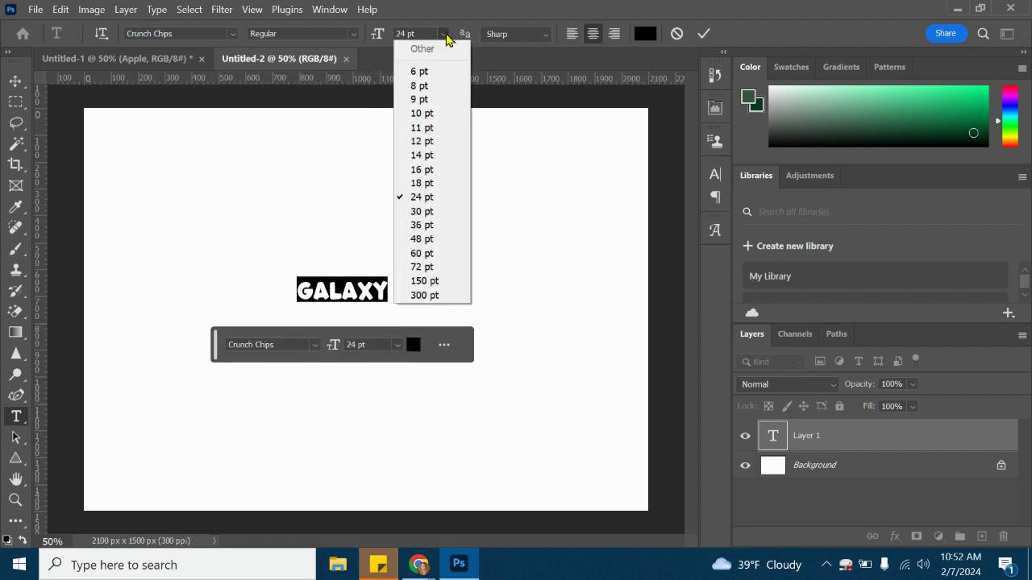
click(447, 280)
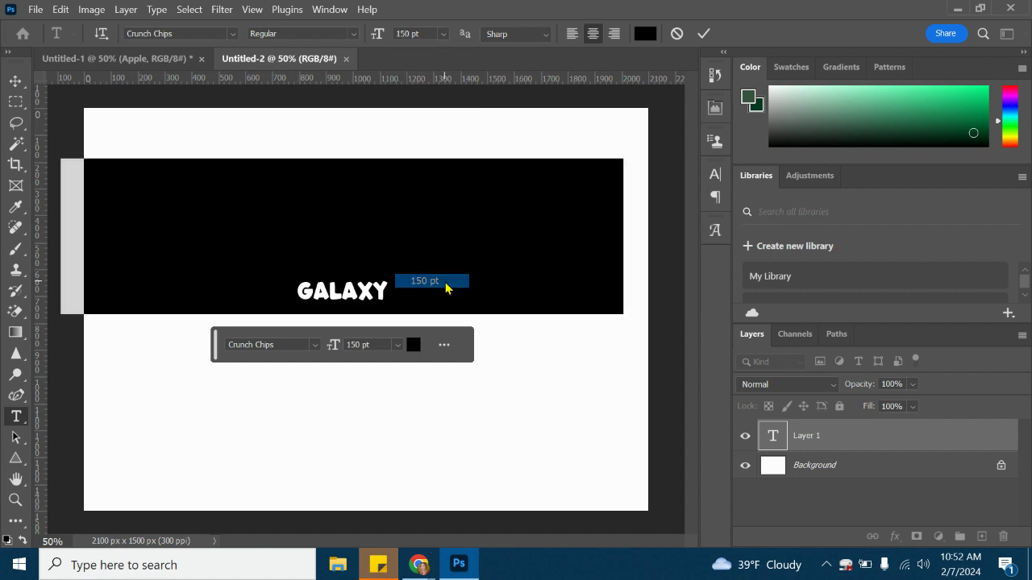
click(15, 82)
drag(489, 272, 513, 323)
Reselect all of GALAXY's letters and reduce the size to 125 pt
click(15, 416)
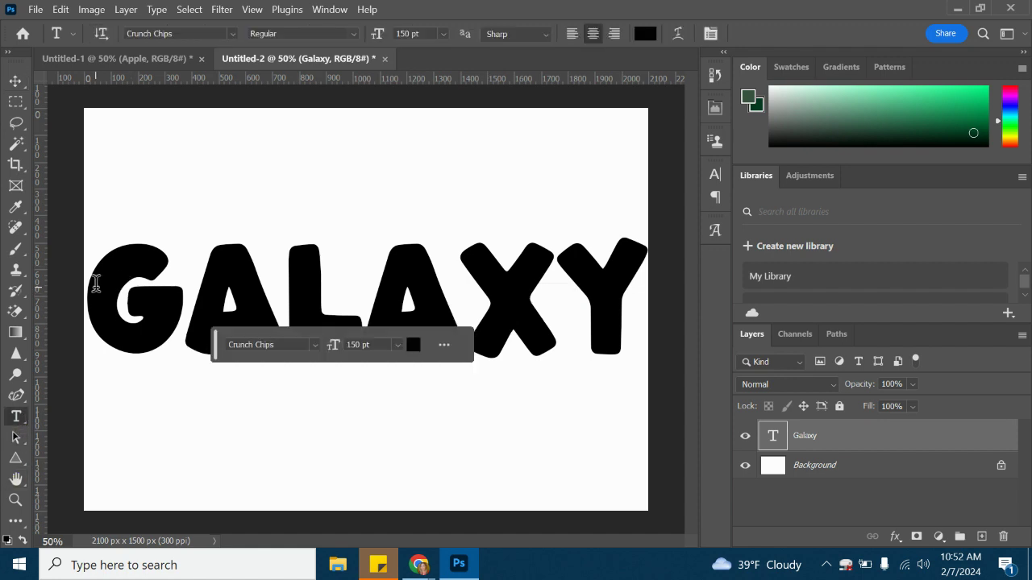
drag(93, 282, 647, 294)
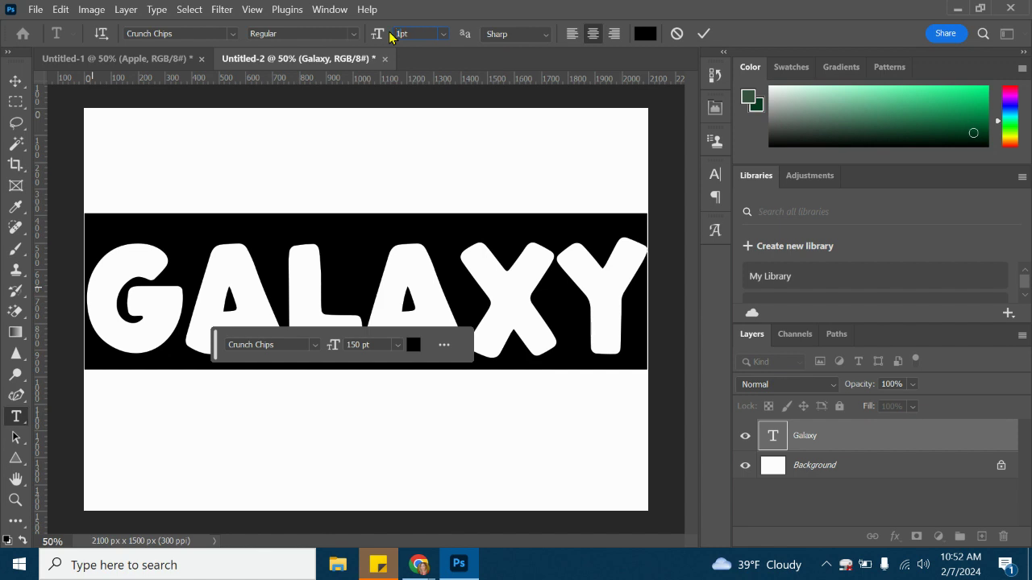
key(Return)
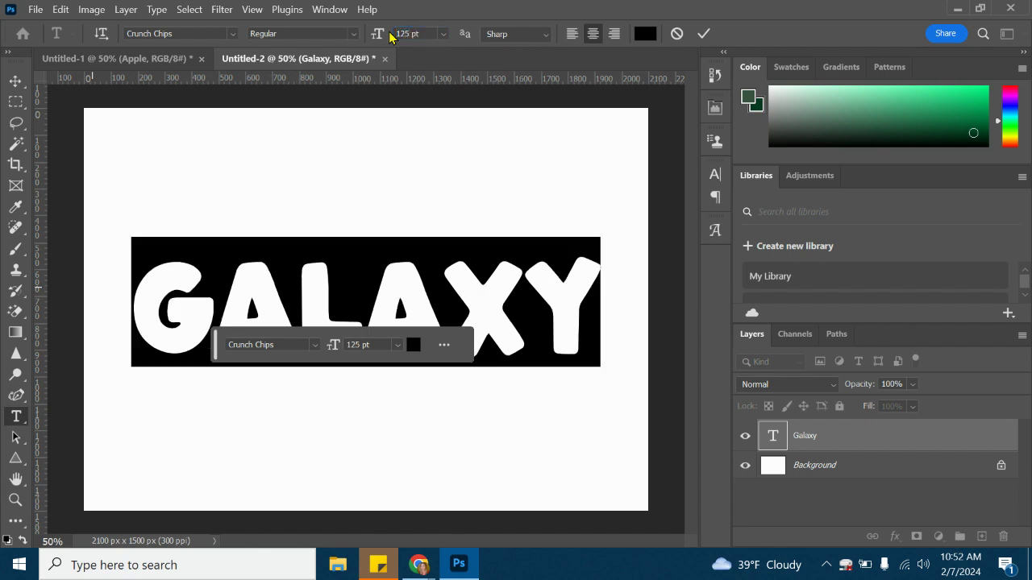
click(502, 272)
Nudge GALAXY up slightly and rotate it about 13° so it rises to the right
click(15, 81)
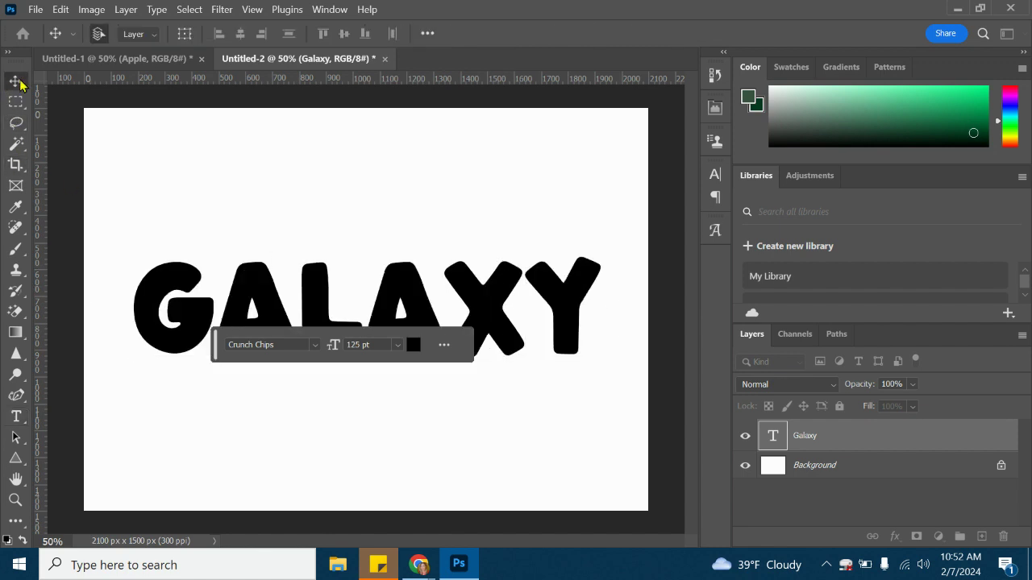
drag(422, 321, 411, 300)
key(ctrl+t)
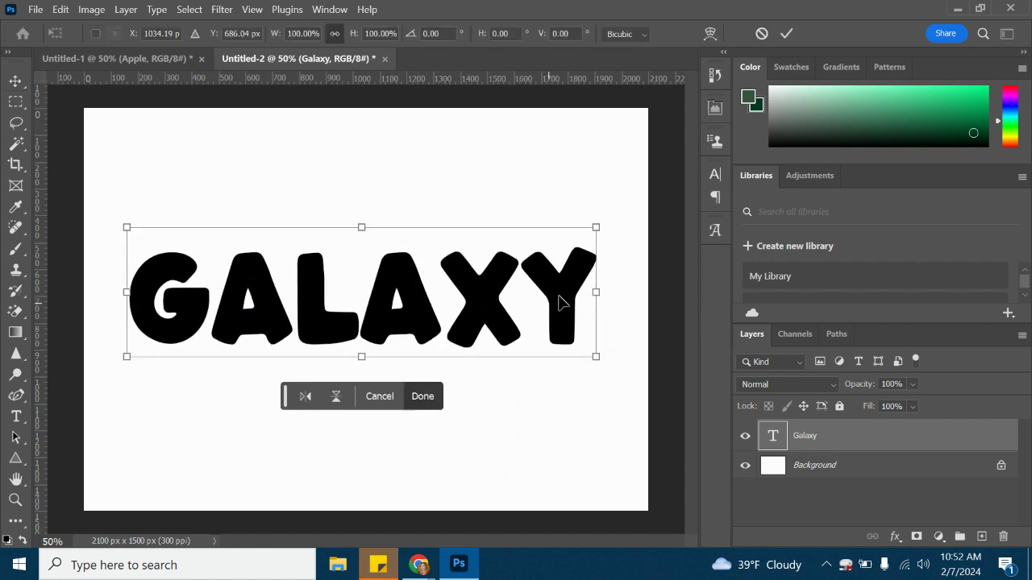
drag(608, 204, 605, 134)
key(Return)
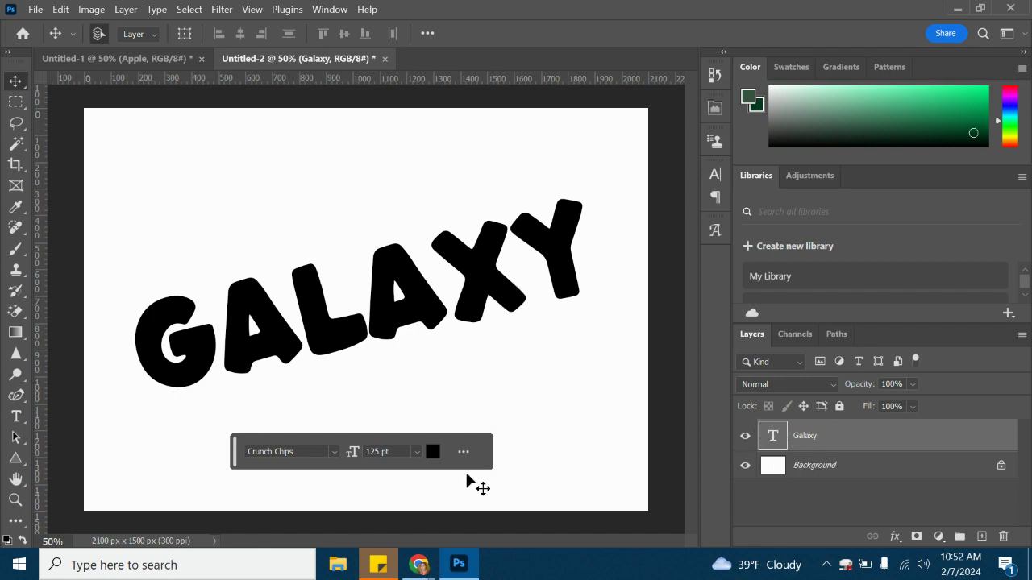
Switch to the browser and search Pixabay for galaxy images
mouse_move(421, 568)
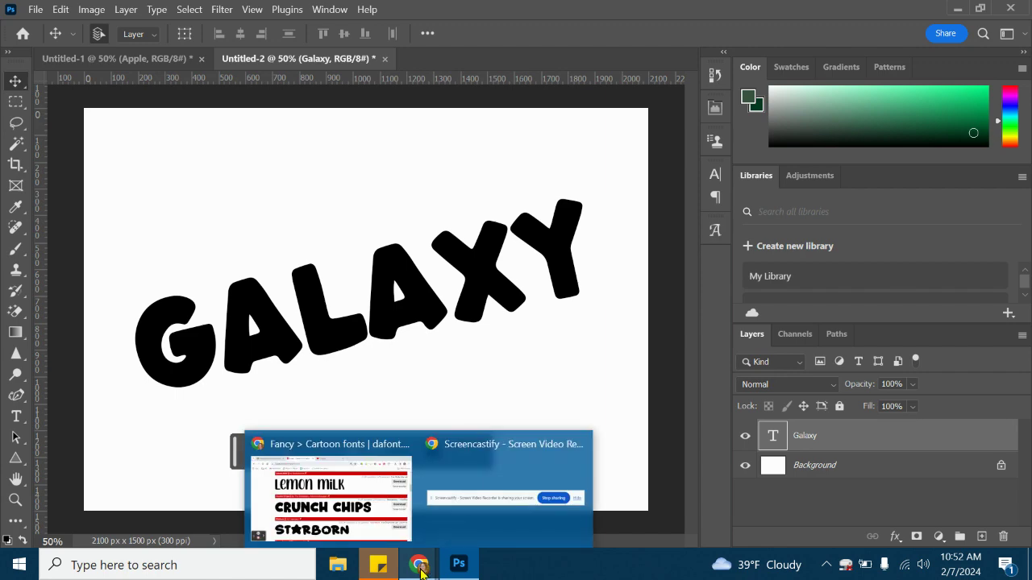
click(359, 517)
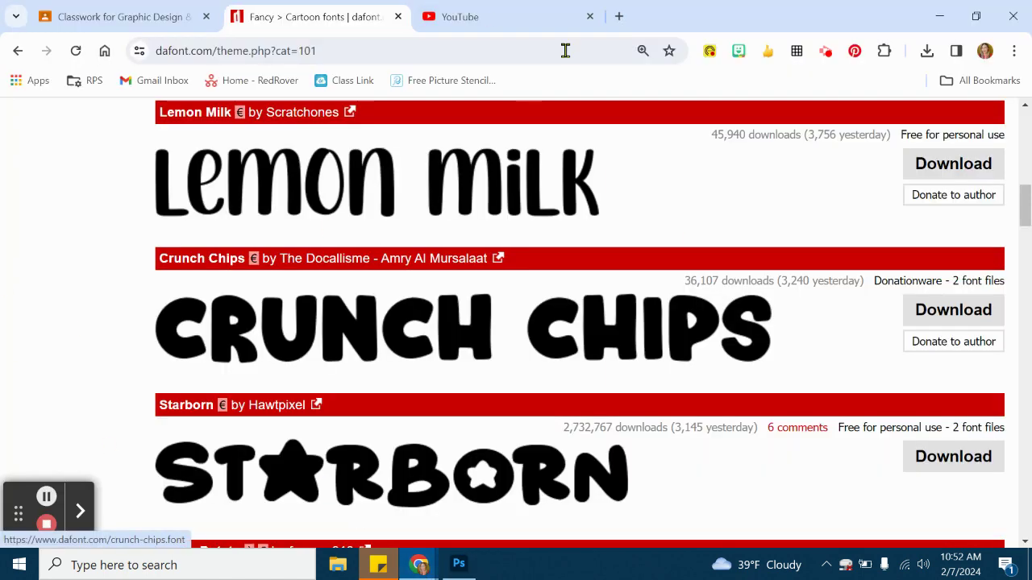
click(194, 14)
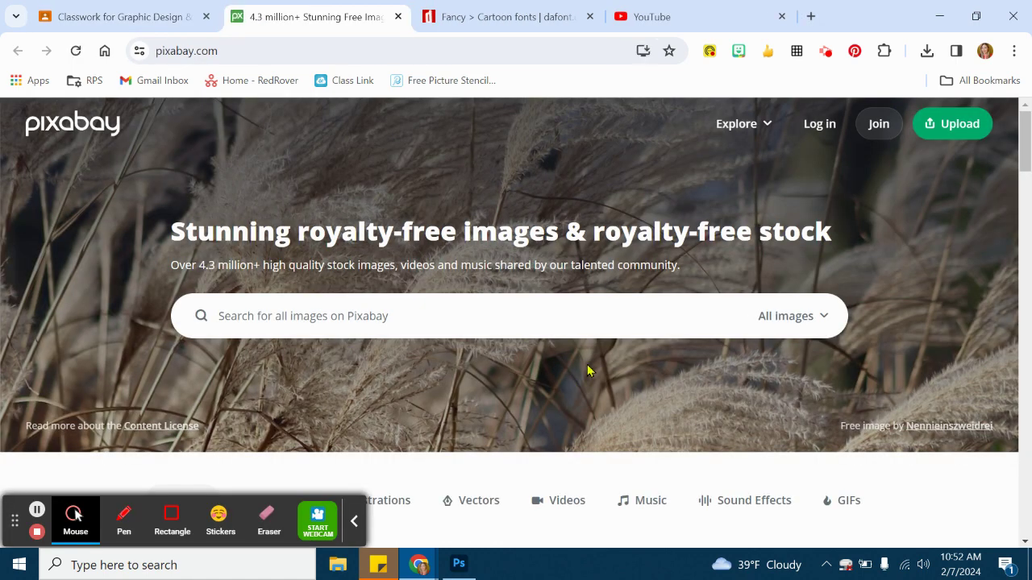
click(237, 305)
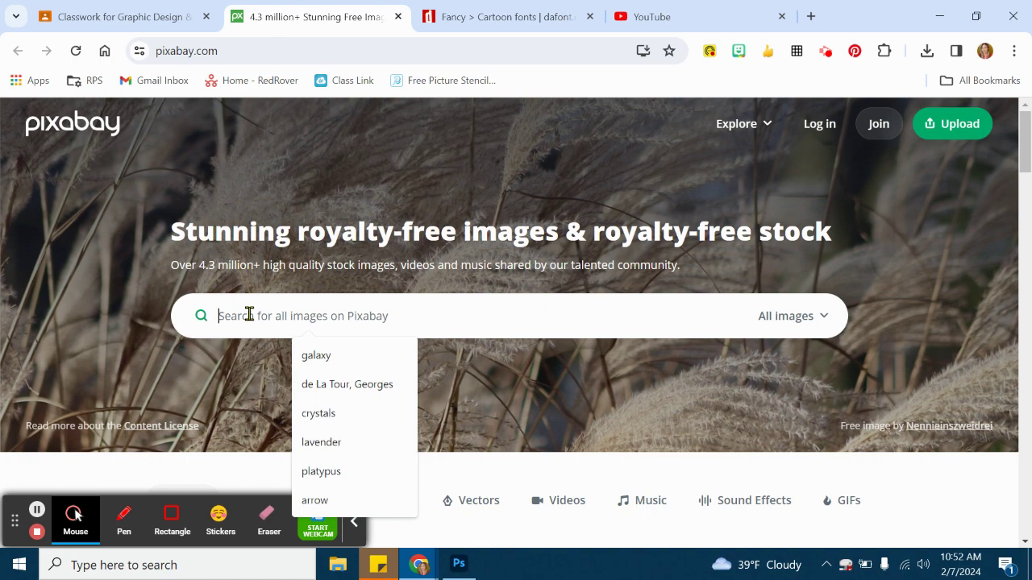
text(galaxy)
key(Return)
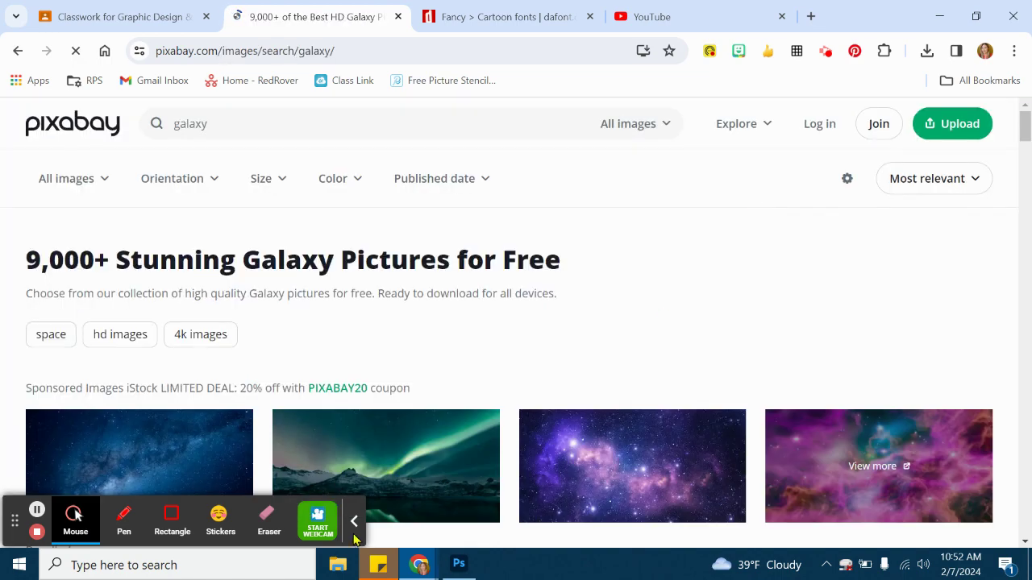
Scroll the galaxy results and open the Stars Sky Milky Way photo page
click(354, 532)
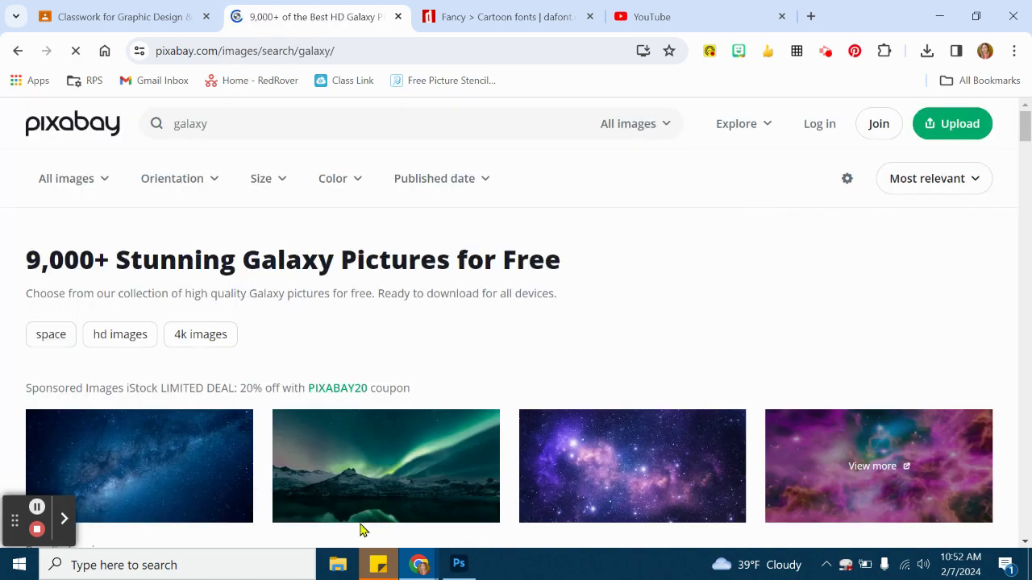
scroll(927, 258, down, 3)
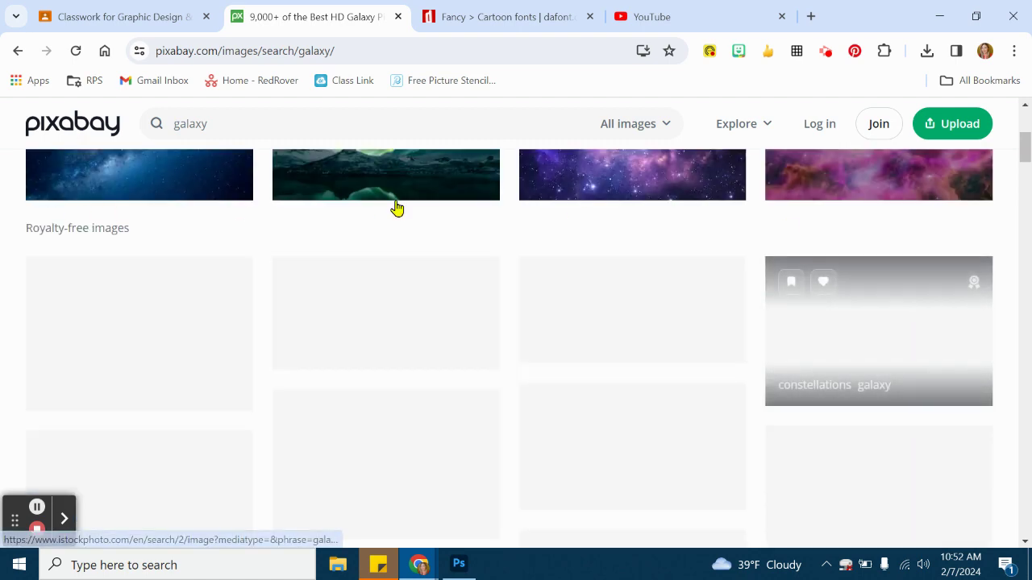
scroll(456, 208, up, 2)
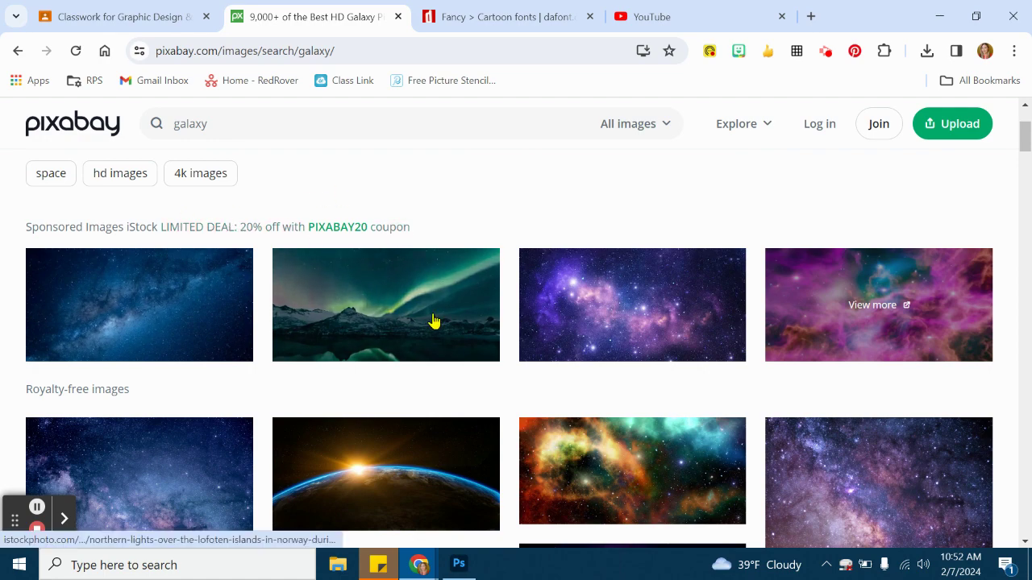
scroll(610, 322, down, 4)
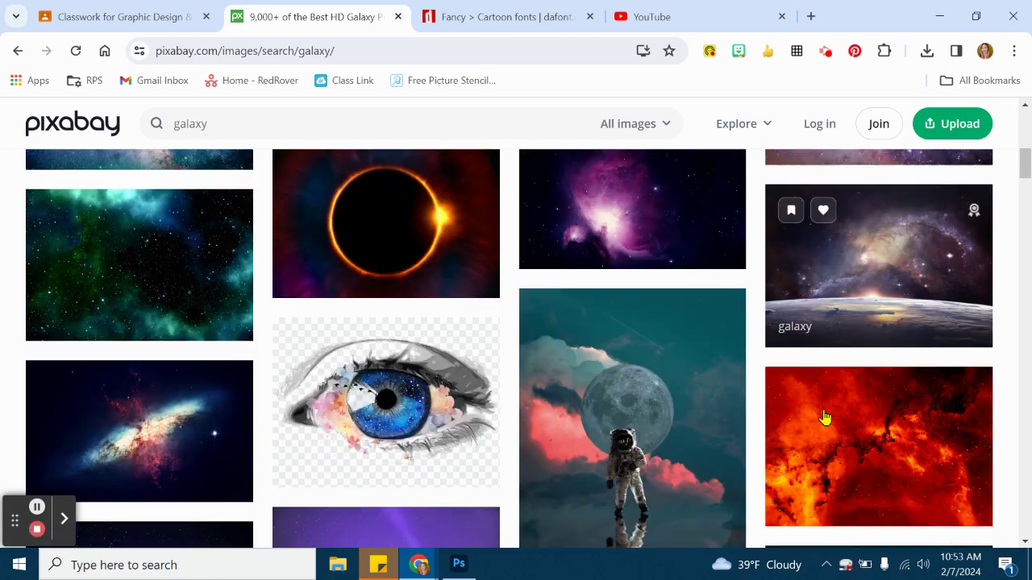
scroll(822, 417, down, 10)
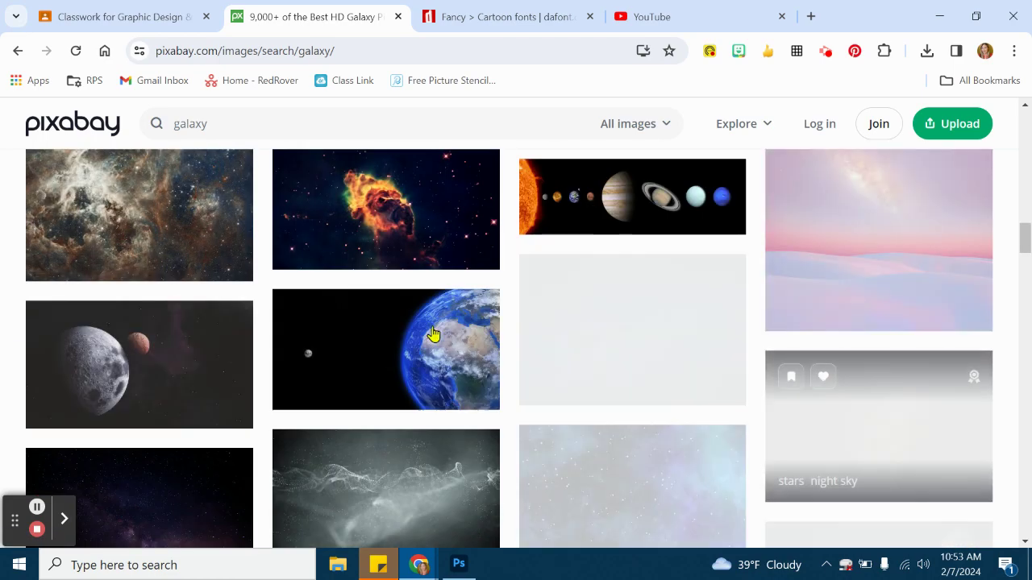
scroll(432, 333, down, 10)
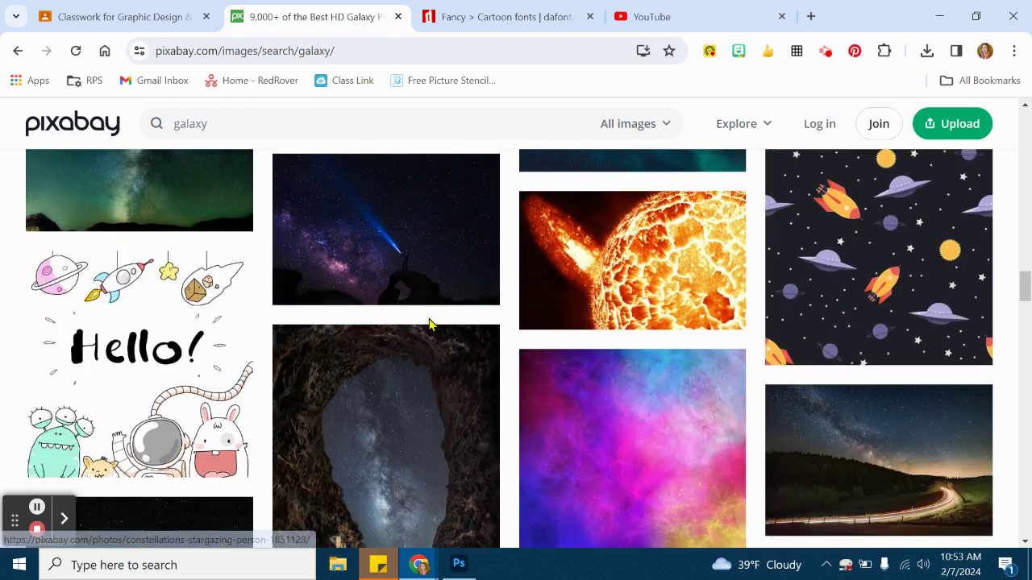
scroll(472, 315, down, 4)
scroll(472, 315, up, 6)
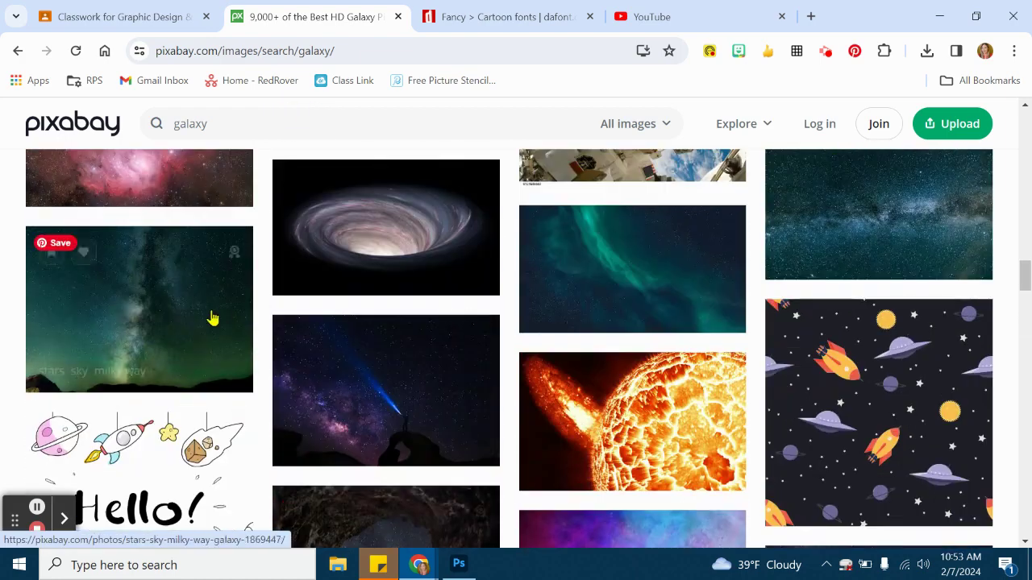
click(176, 304)
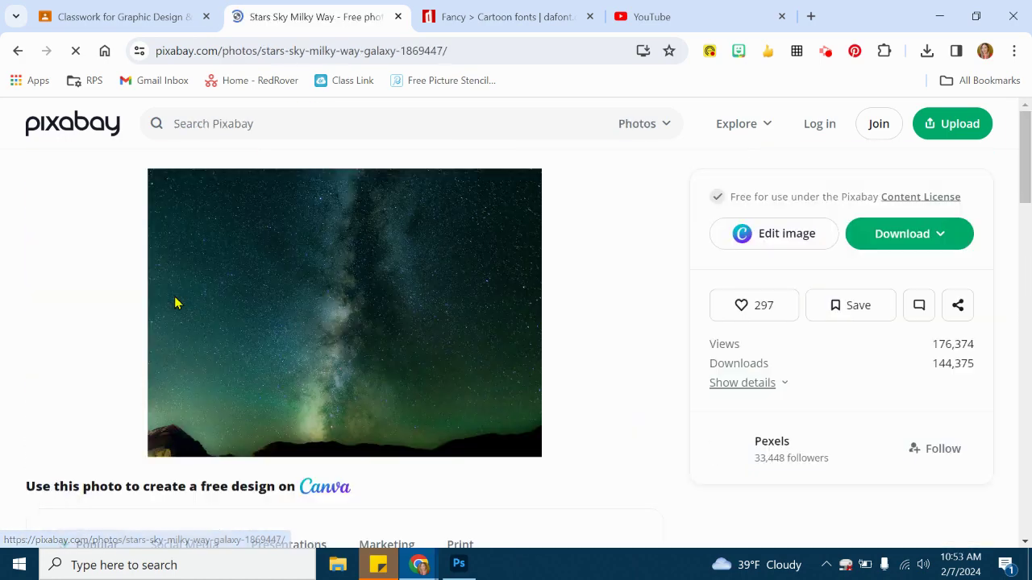
Download the milky-way photo at 1920×1404 as stars-1869447_1920.jpg
click(902, 236)
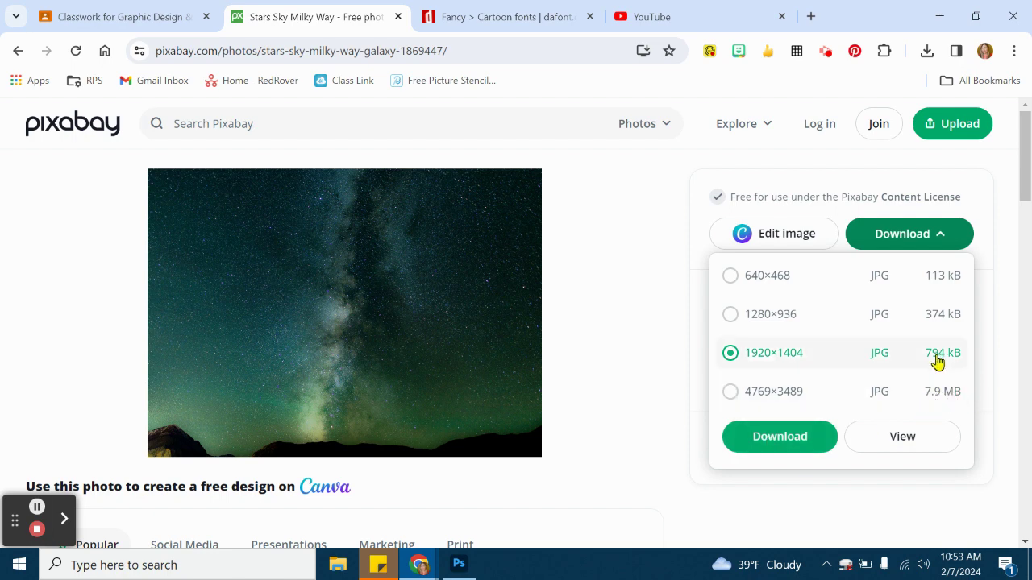
click(762, 440)
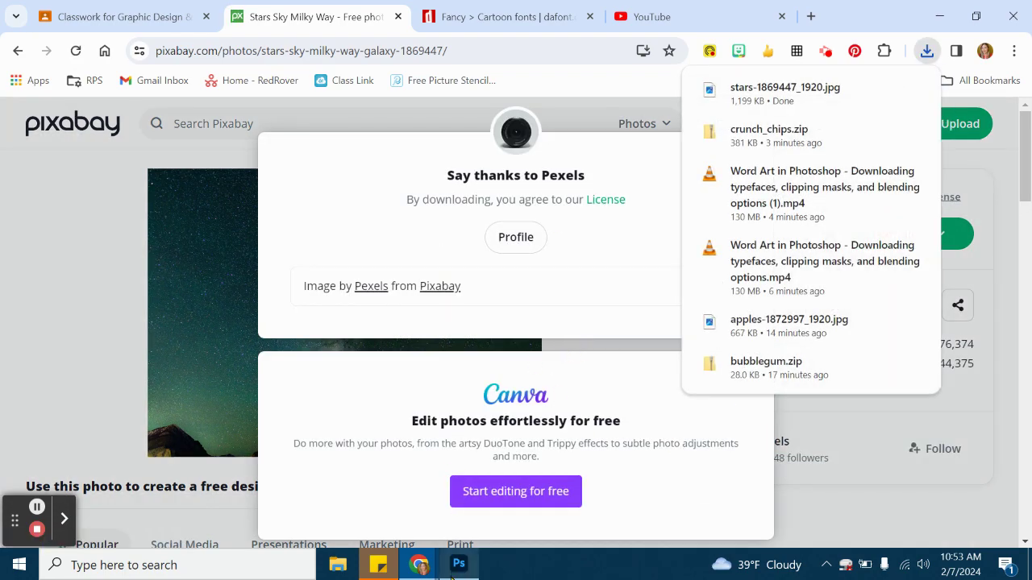
Place stars-1869447_1920.jpg as an embedded layer and scale it to cover the canvas
click(458, 565)
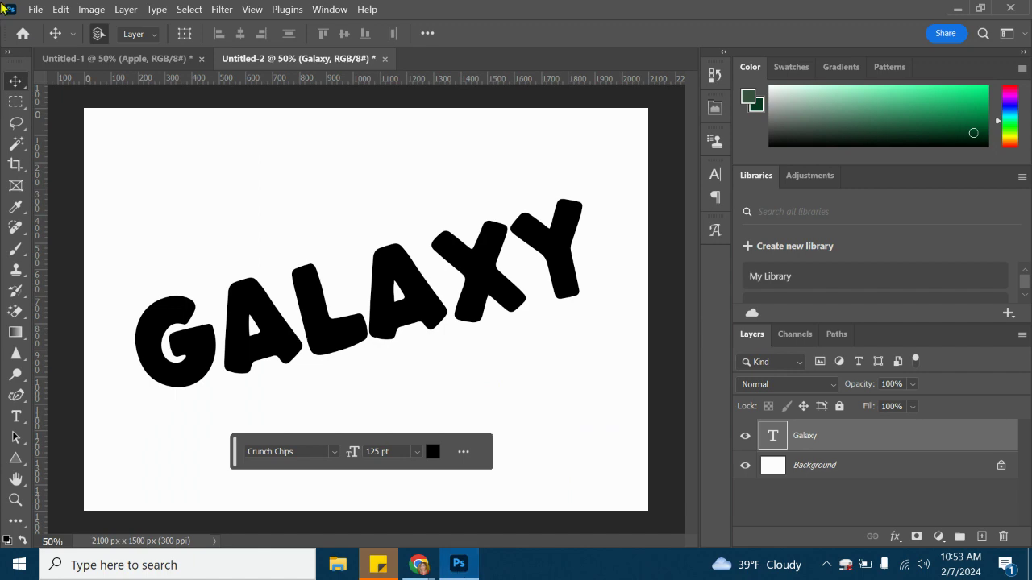
click(36, 10)
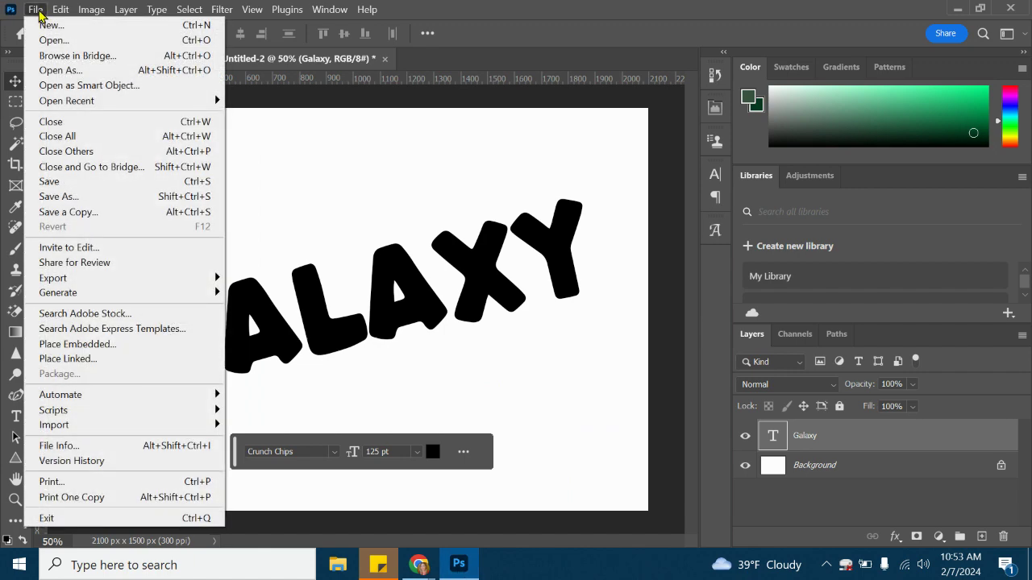
click(94, 344)
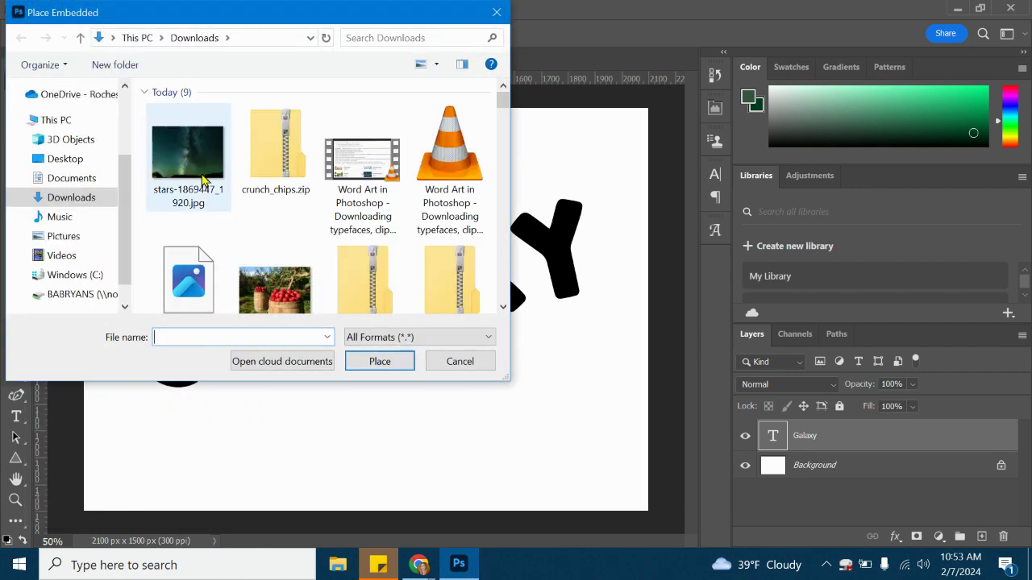
double_click(202, 176)
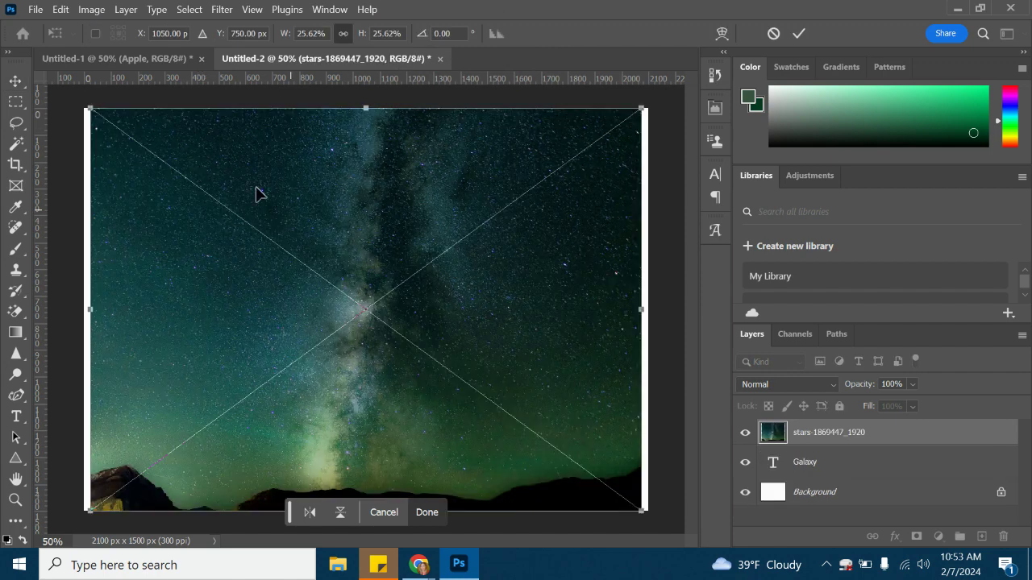
drag(642, 108, 650, 101)
drag(91, 100, 71, 87)
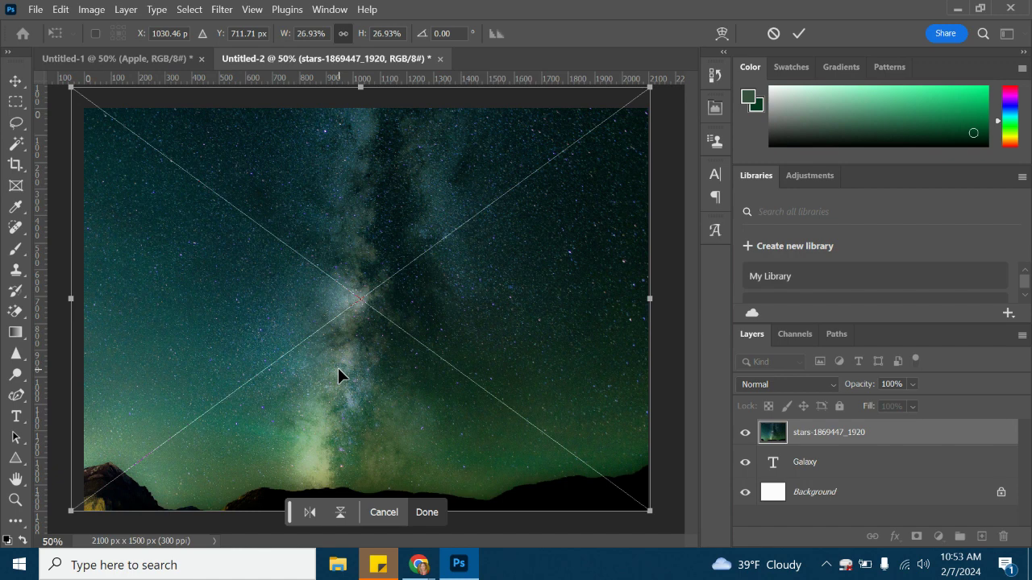
key(Return)
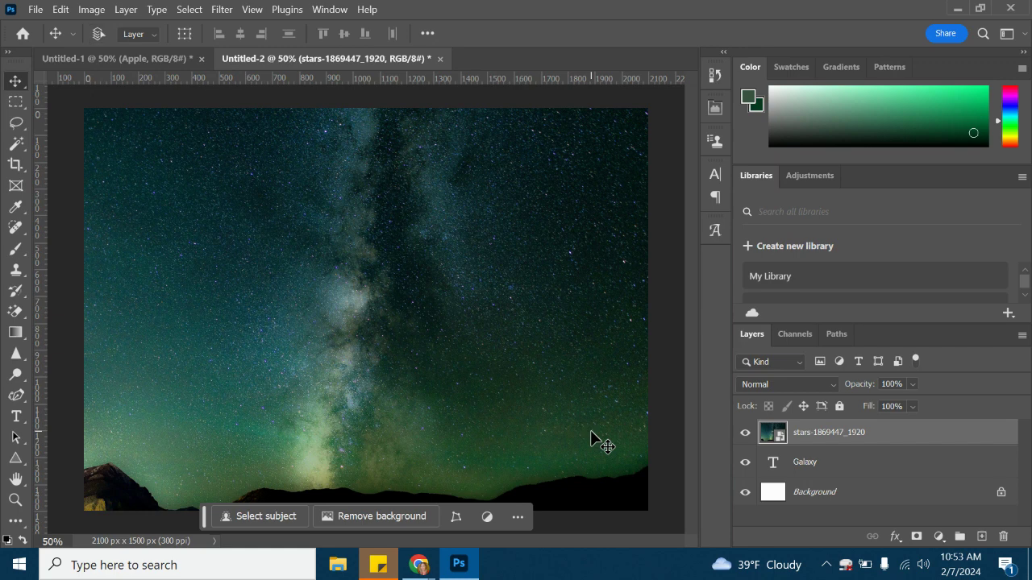
key(ctrl+t)
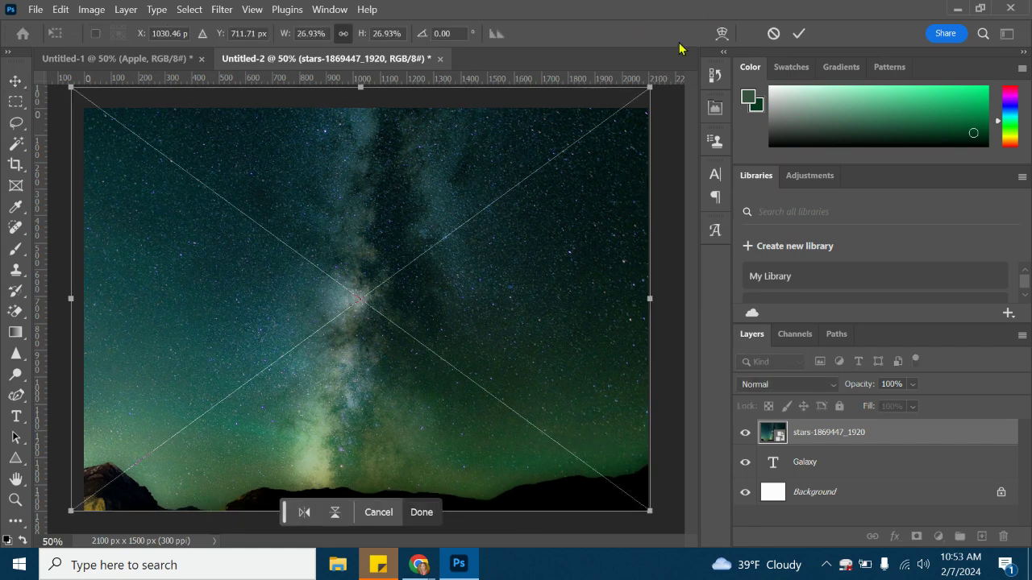
click(856, 463)
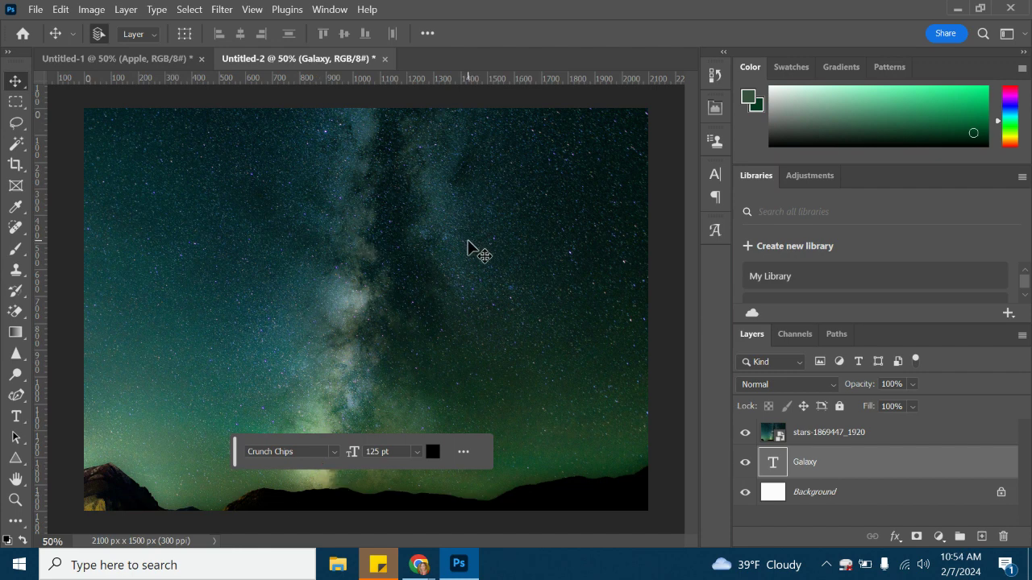
Select the stars photo layer and clip it to the Galaxy text layer
click(854, 439)
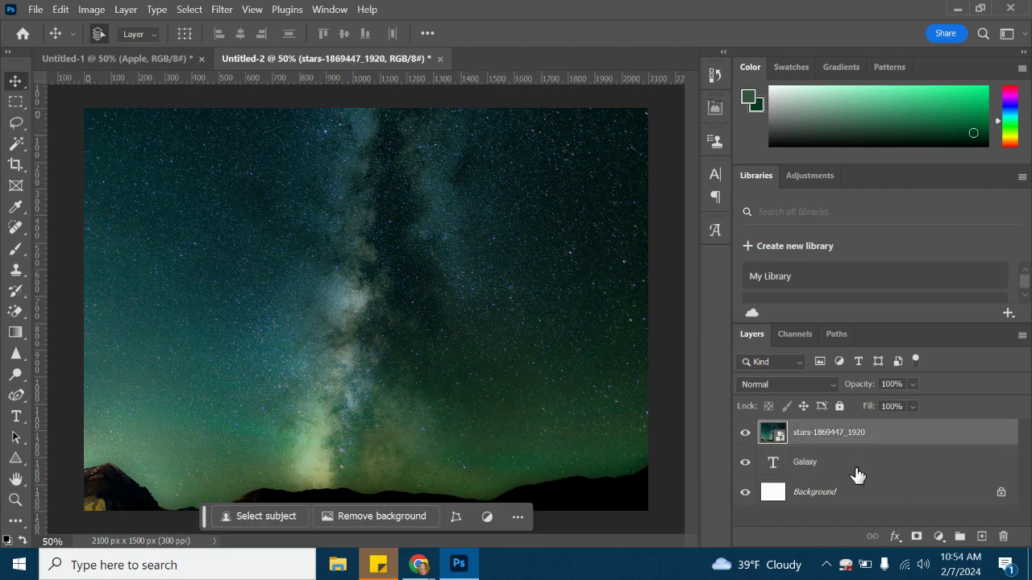
click(857, 475)
click(848, 510)
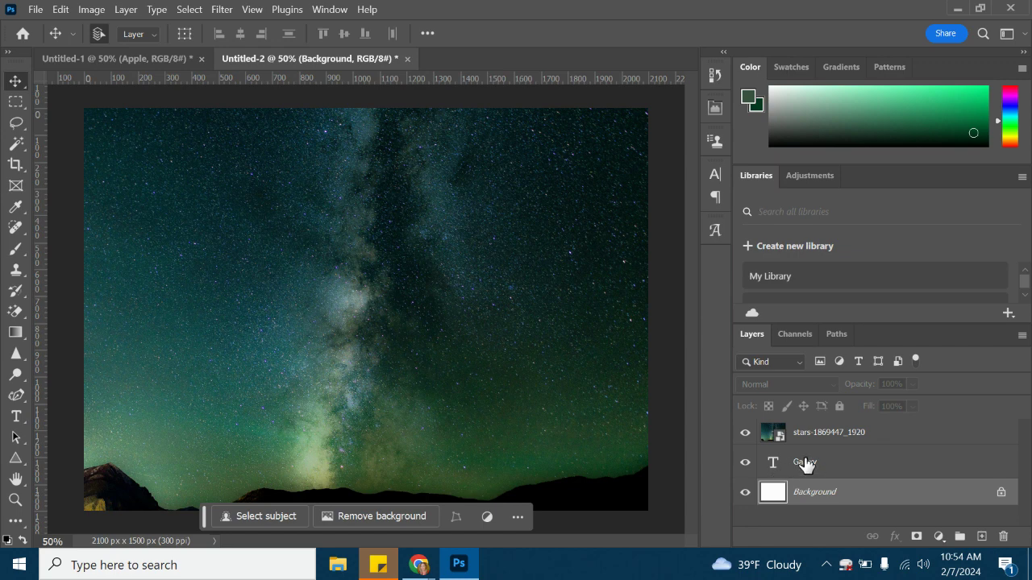
click(804, 463)
click(815, 435)
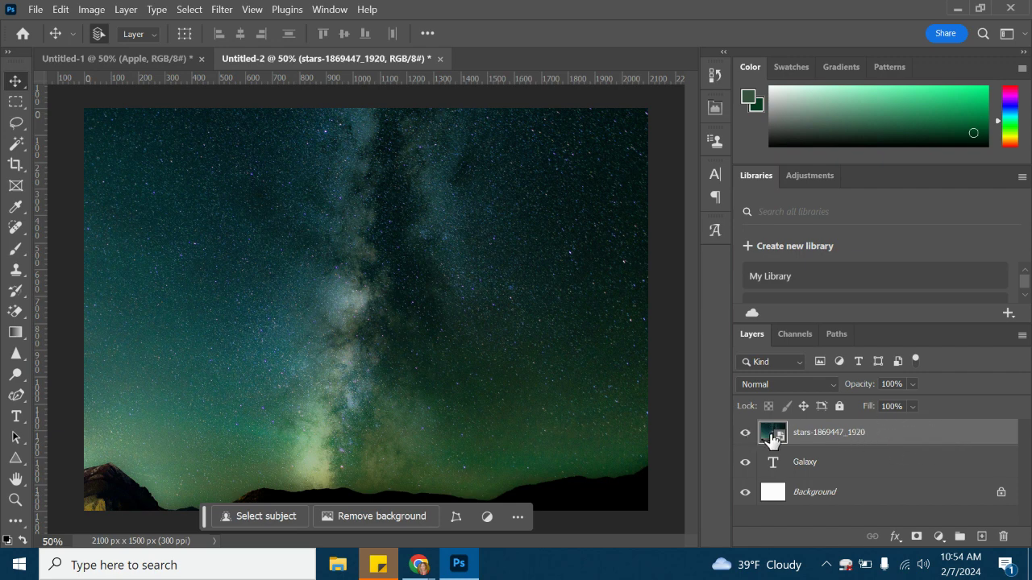
right_click(891, 439)
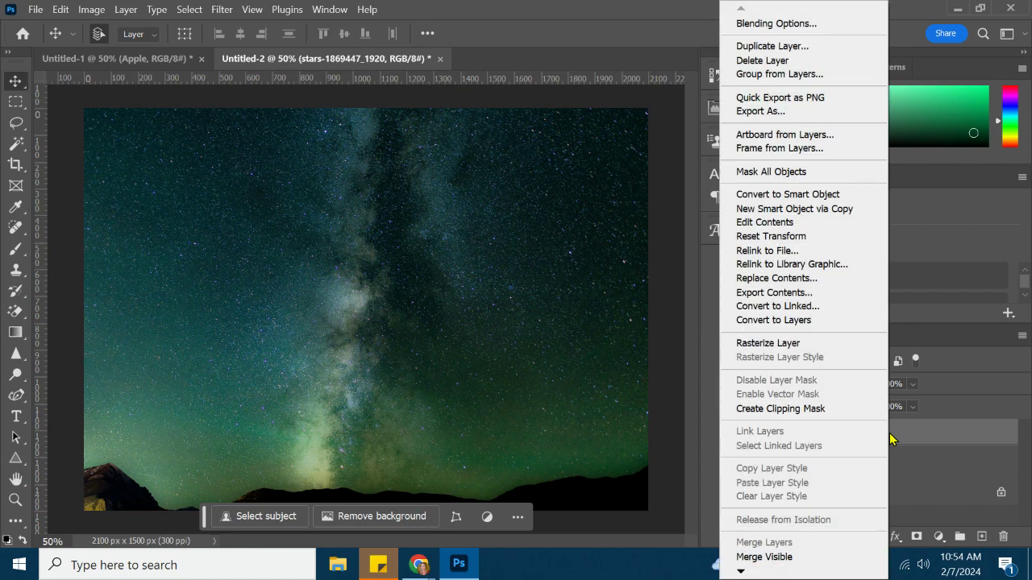
click(792, 412)
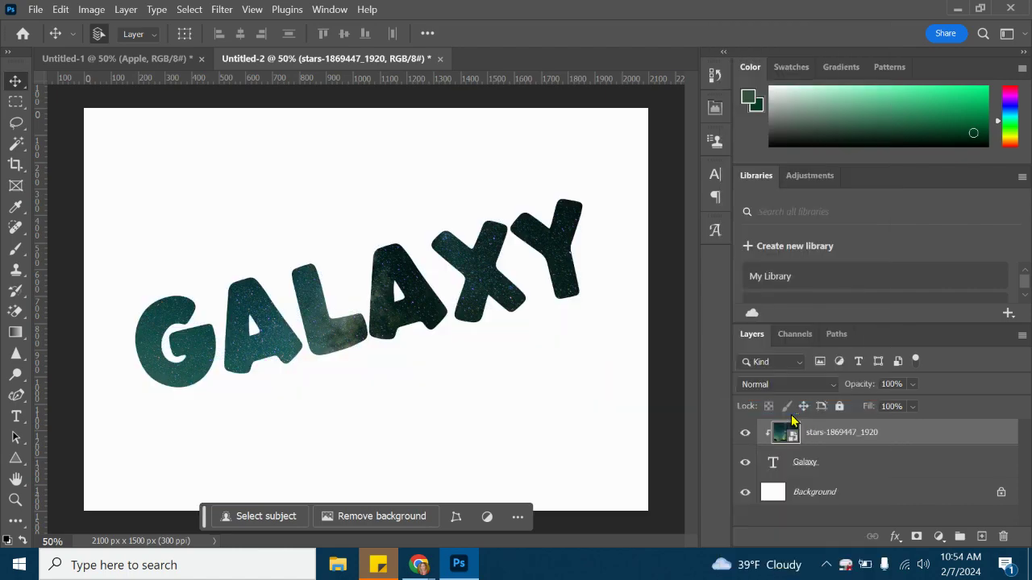
Shift the star photo within the letters and shrink it slightly
click(16, 82)
drag(396, 315, 341, 258)
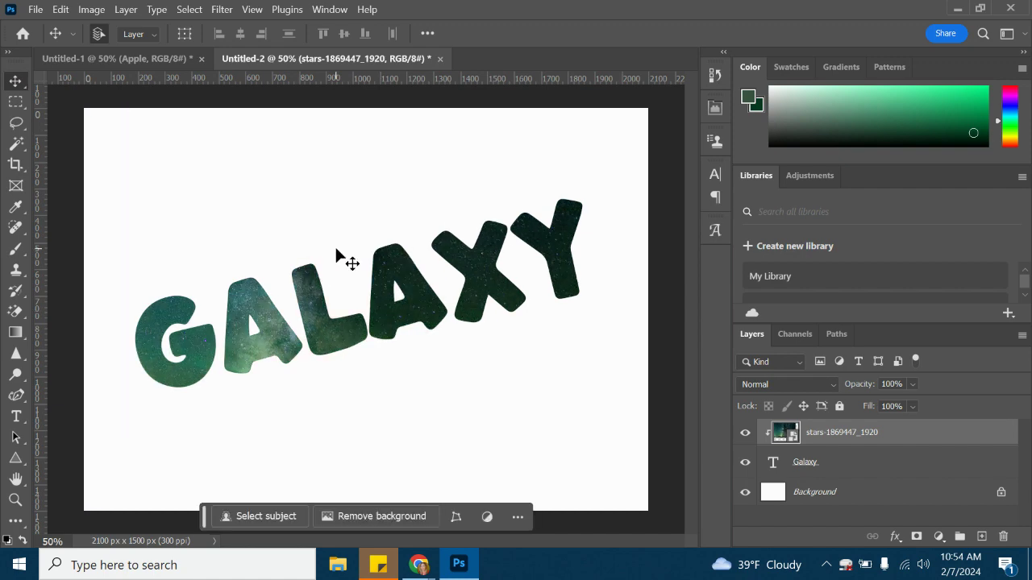
key(ctrl+t)
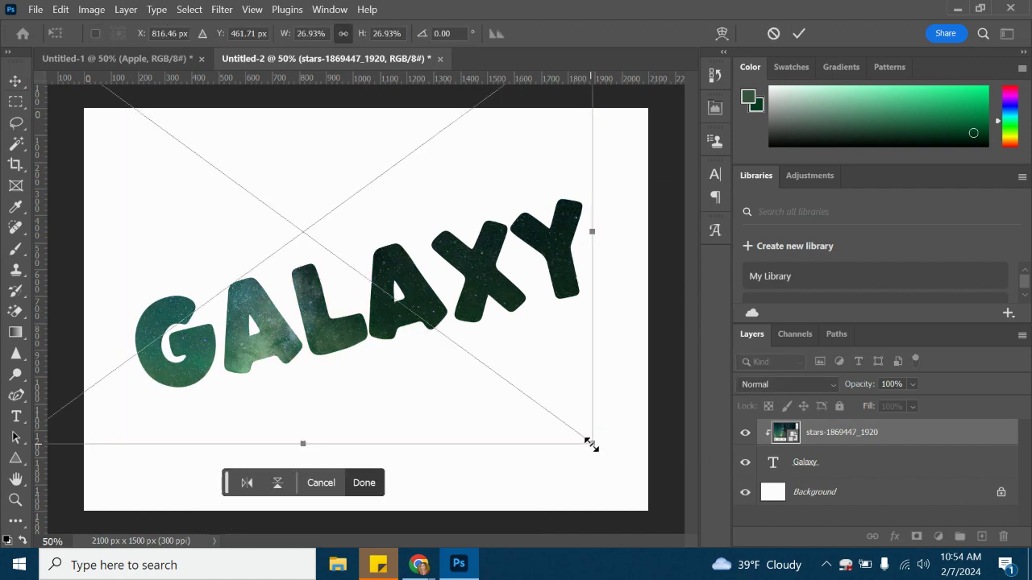
mouse_move(591, 444)
mouse_down()
mouse_move(749, 544)
mouse_move(461, 394)
mouse_move(656, 458)
mouse_move(604, 448)
mouse_up()
key(Return)
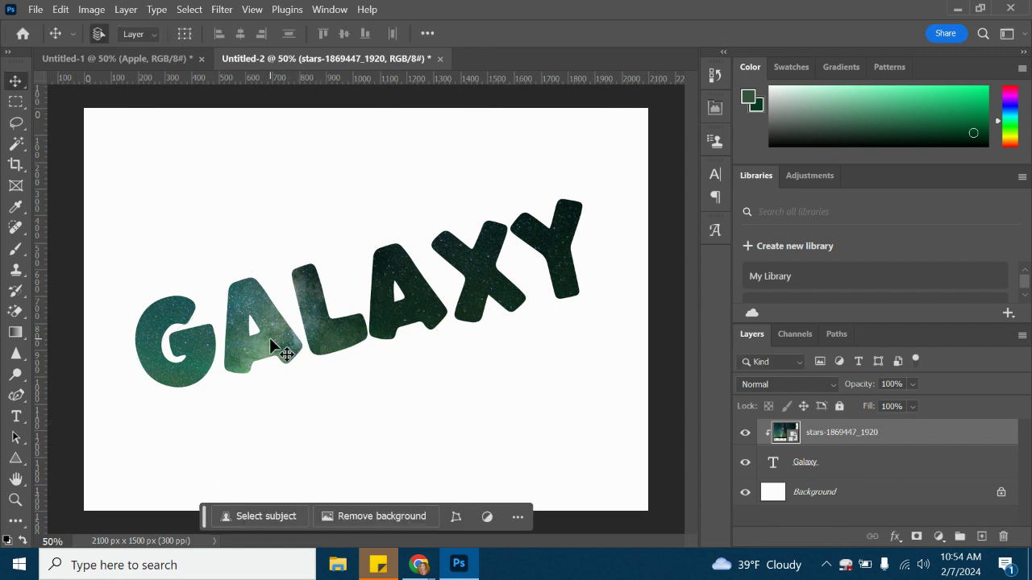
drag(274, 348, 372, 339)
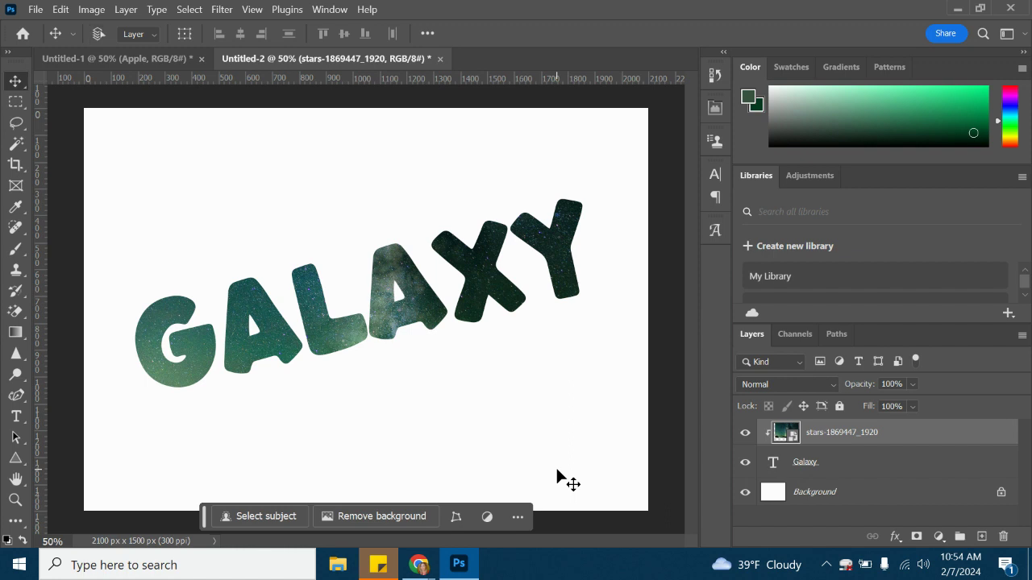
Rescale the star photo to about 38% and reposition it to fill the GALAXY letters
key(ctrl+t)
drag(111, 441, 8, 518)
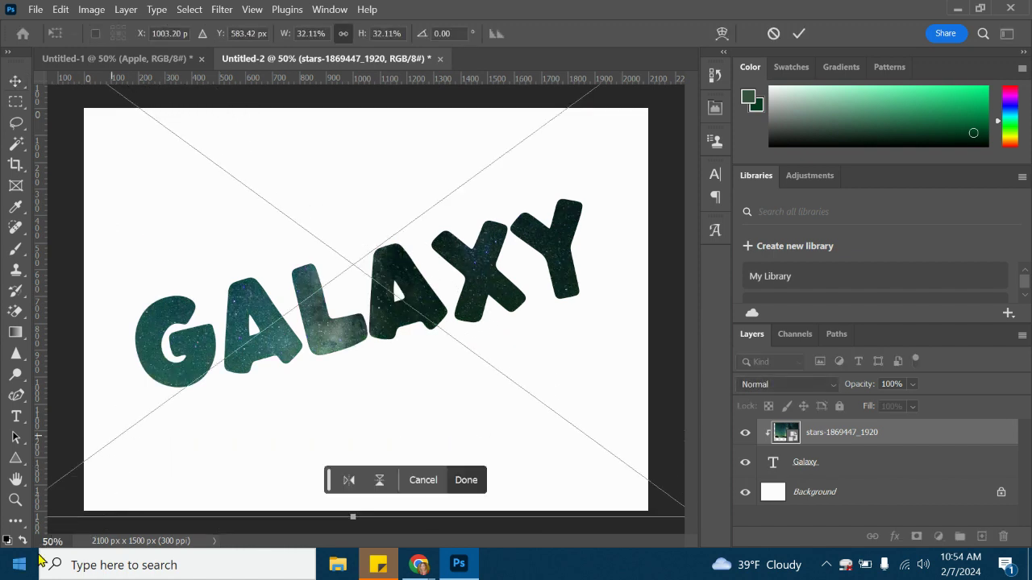
drag(382, 331, 534, 272)
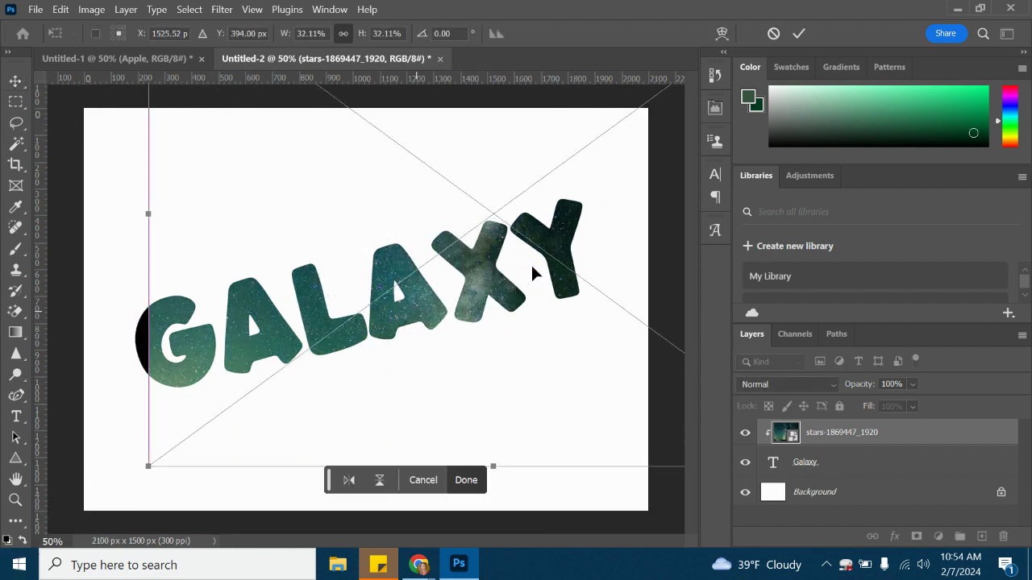
drag(164, 468, 12, 525)
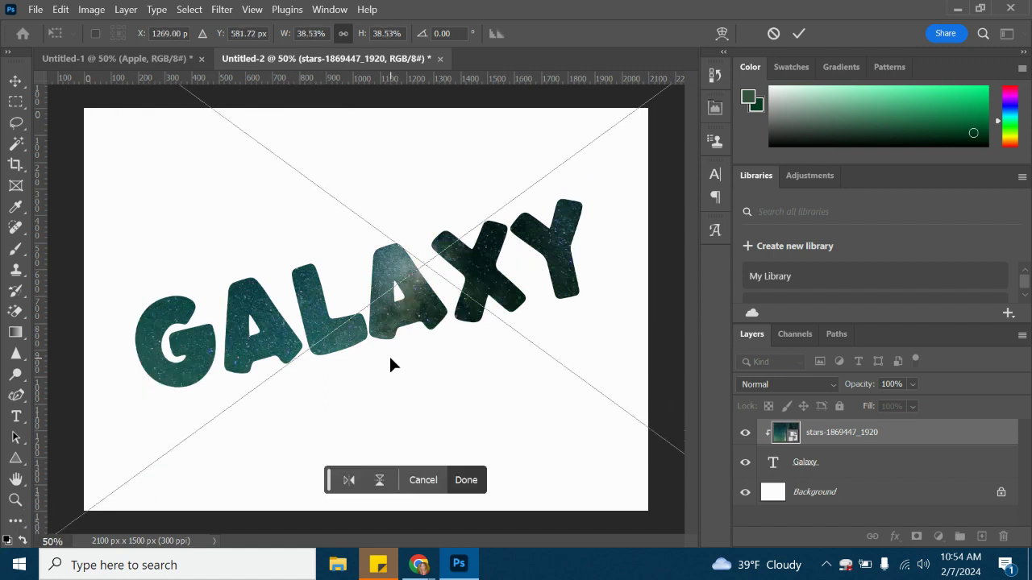
drag(430, 315, 421, 323)
key(Return)
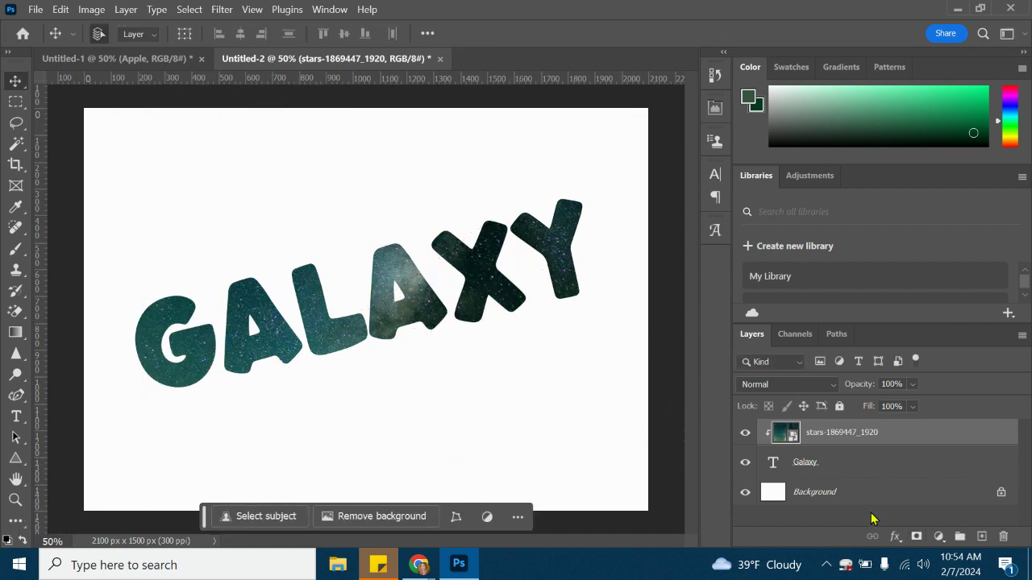
Select the Background layer, switch to the Paint Bucket Tool, and trial-fill it green, then black
click(828, 498)
click(16, 332)
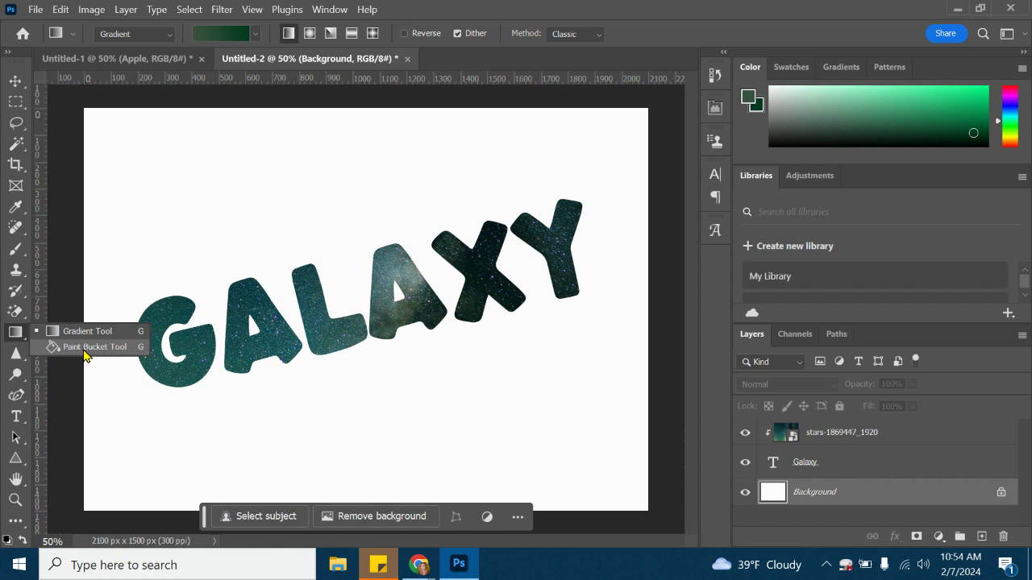
click(86, 347)
drag(816, 132, 756, 165)
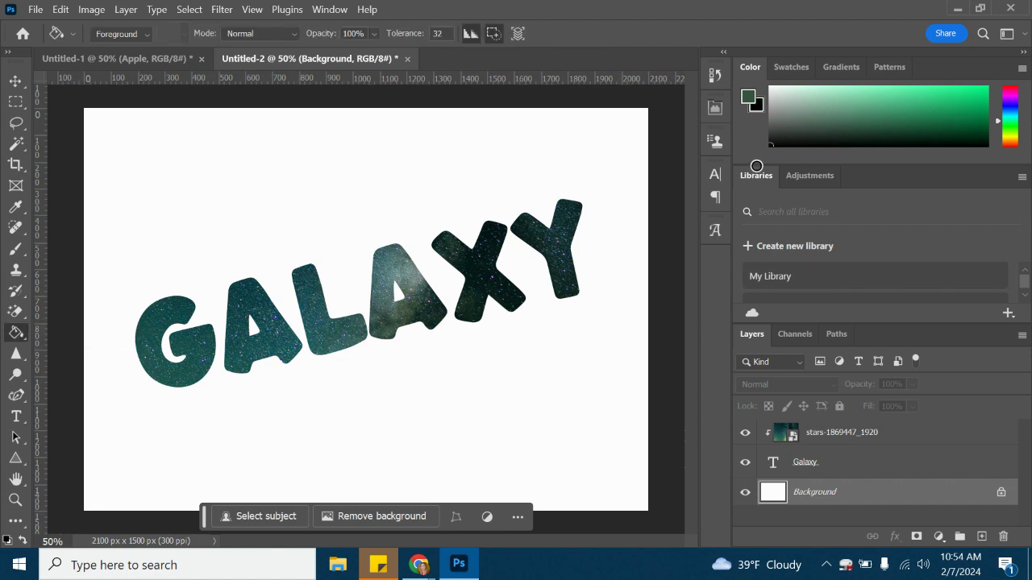
click(594, 174)
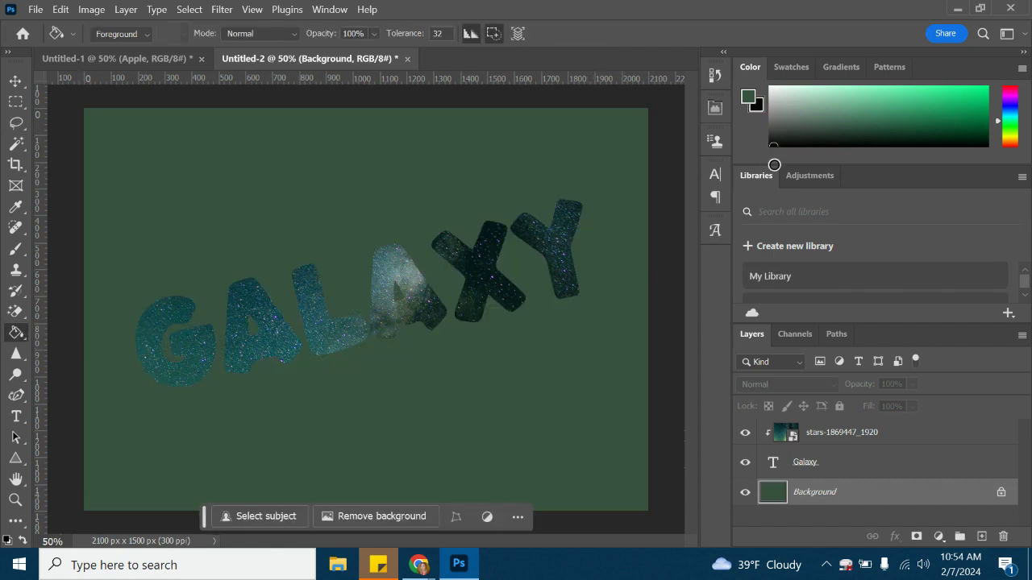
key(d)
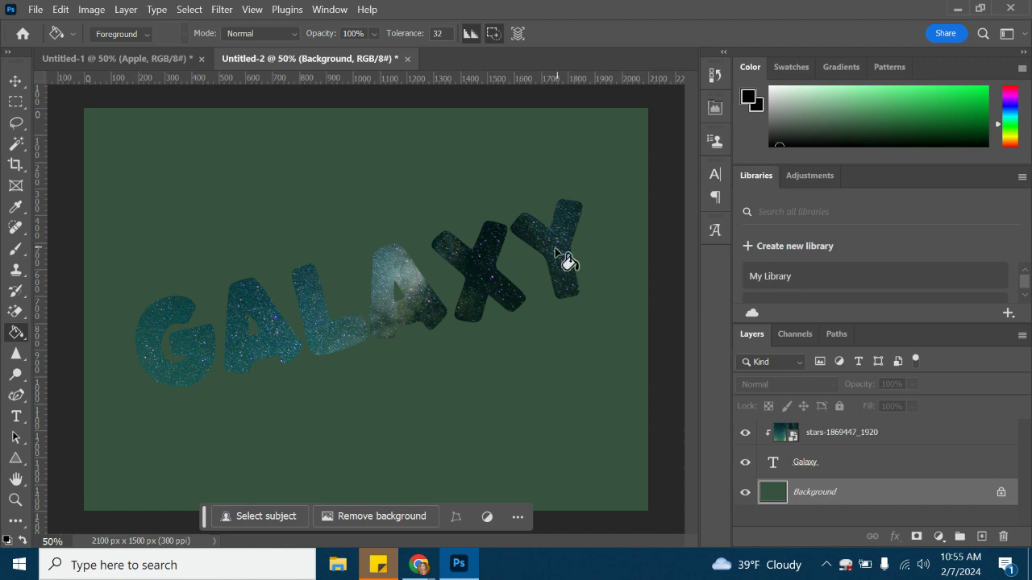
click(540, 399)
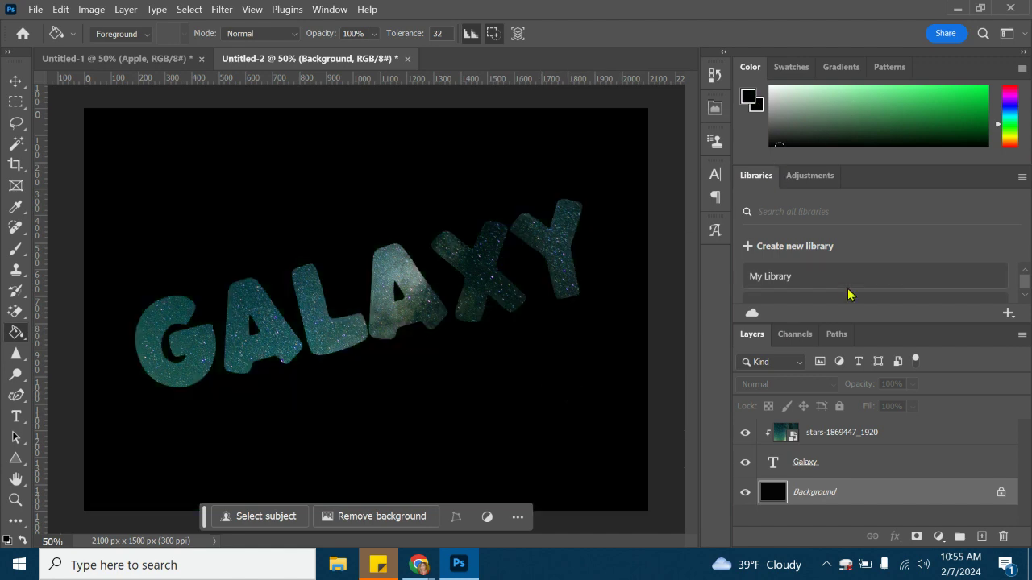
Try tan and bright orange background fills picked from the Color panel
drag(789, 96, 927, 120)
click(1014, 131)
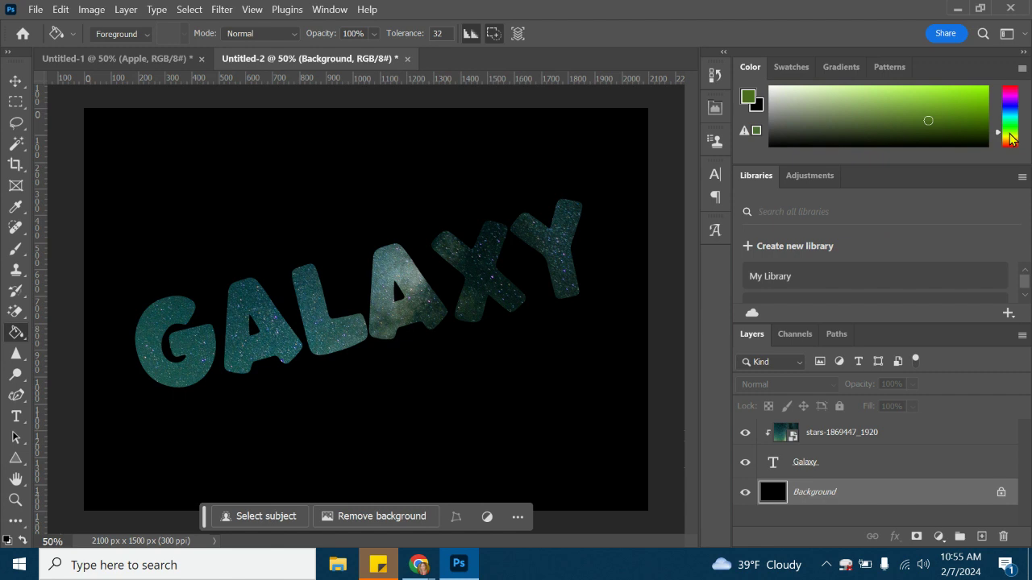
click(1010, 141)
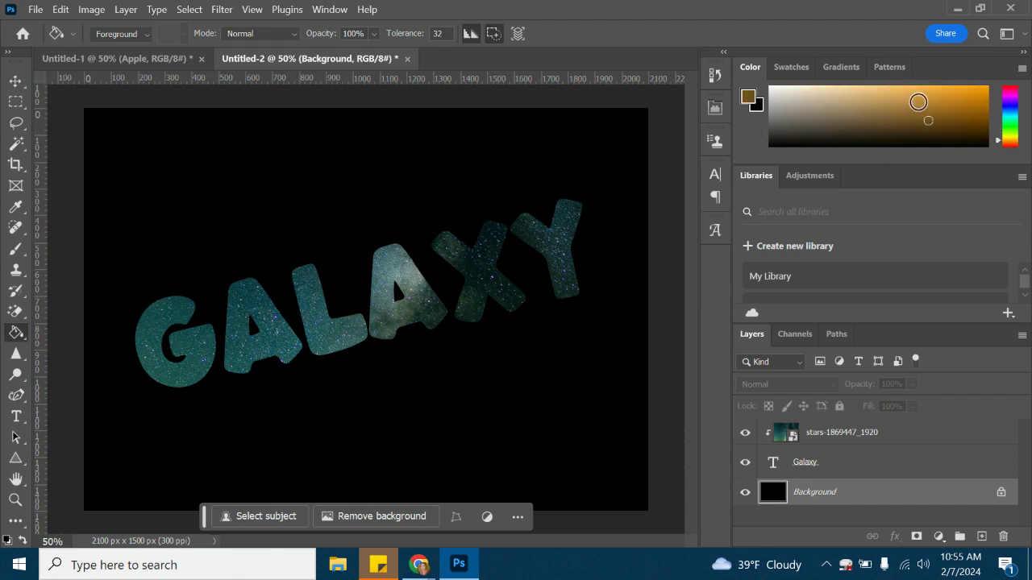
click(865, 112)
click(860, 97)
click(598, 405)
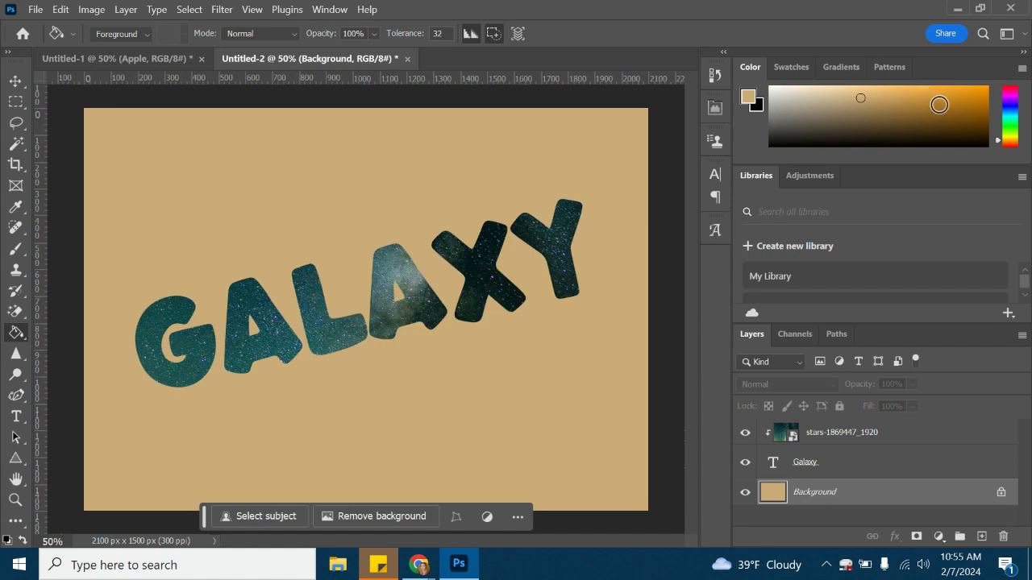
click(980, 95)
click(428, 472)
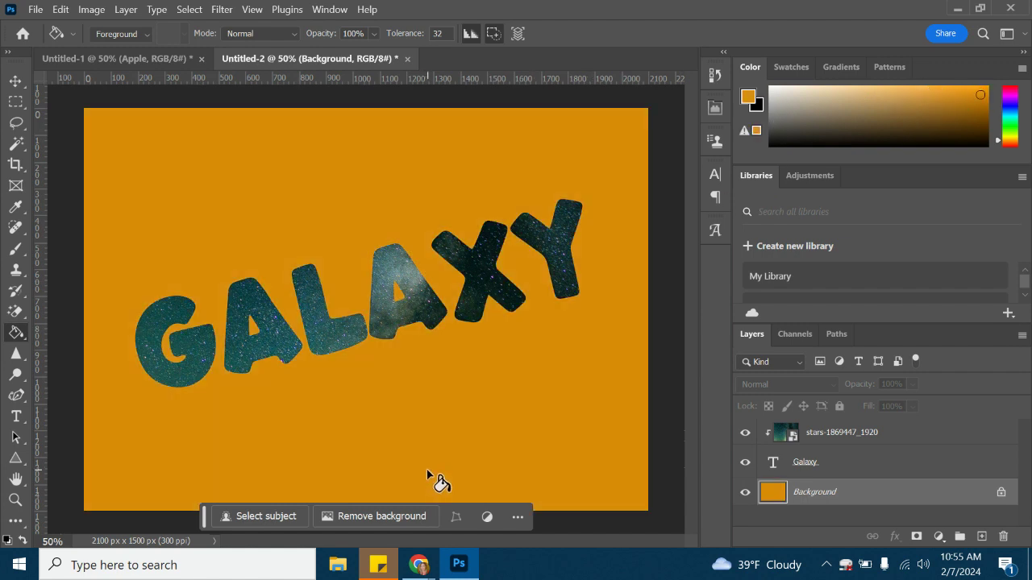
Refine the fill through progressively darker brown shades until the background is dark brown
click(919, 109)
click(524, 413)
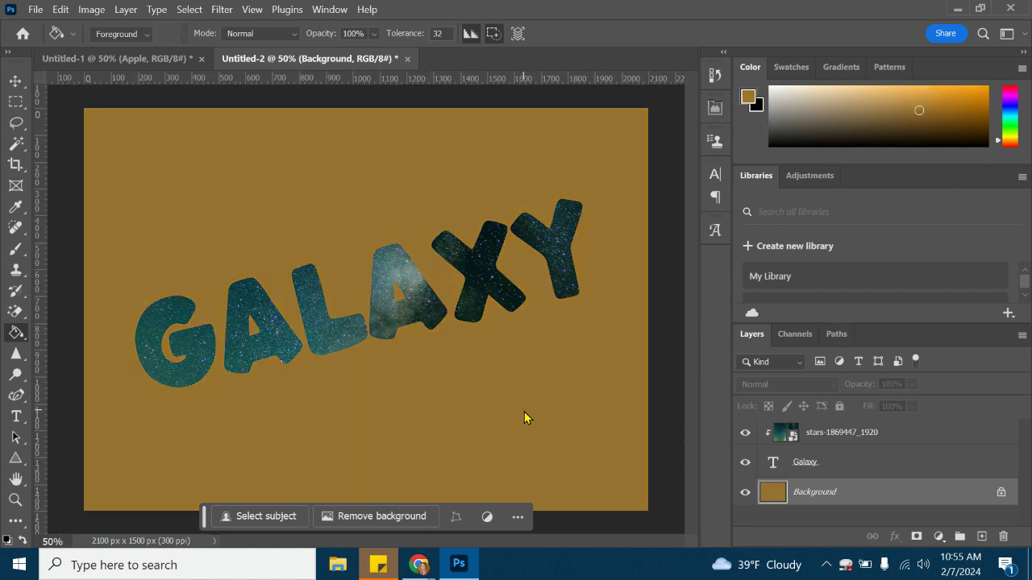
click(863, 121)
click(574, 352)
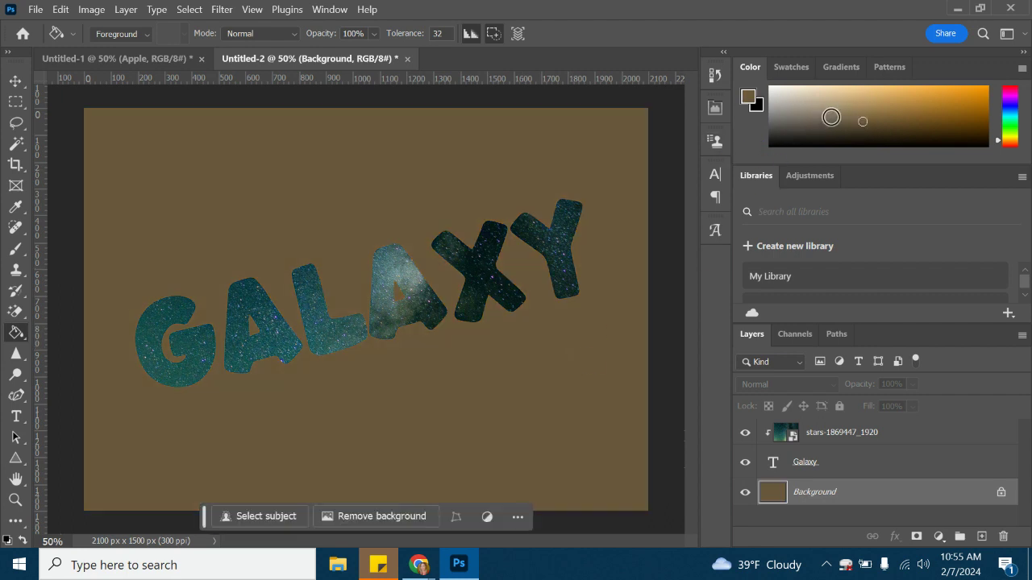
click(833, 121)
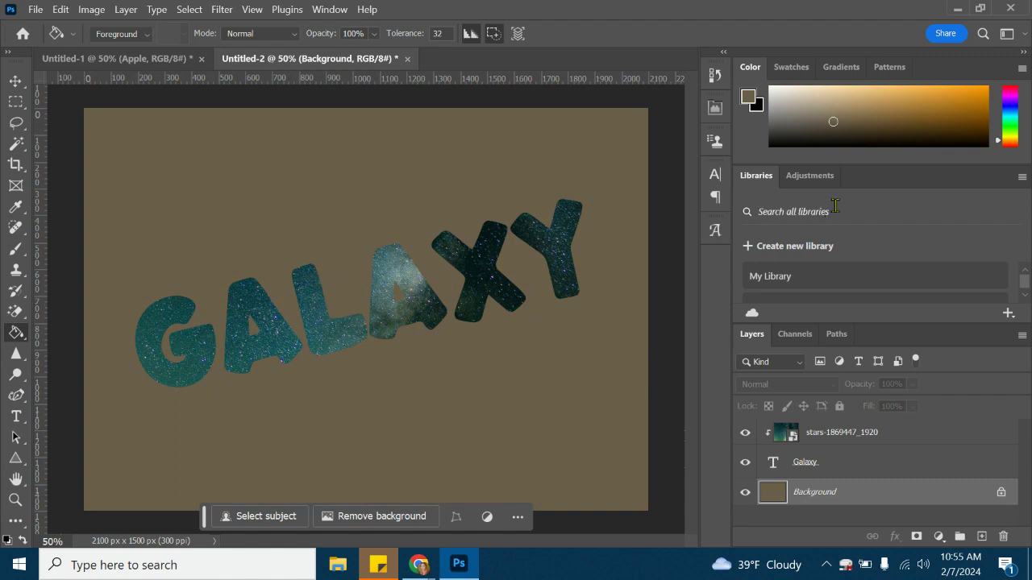
click(869, 134)
click(555, 376)
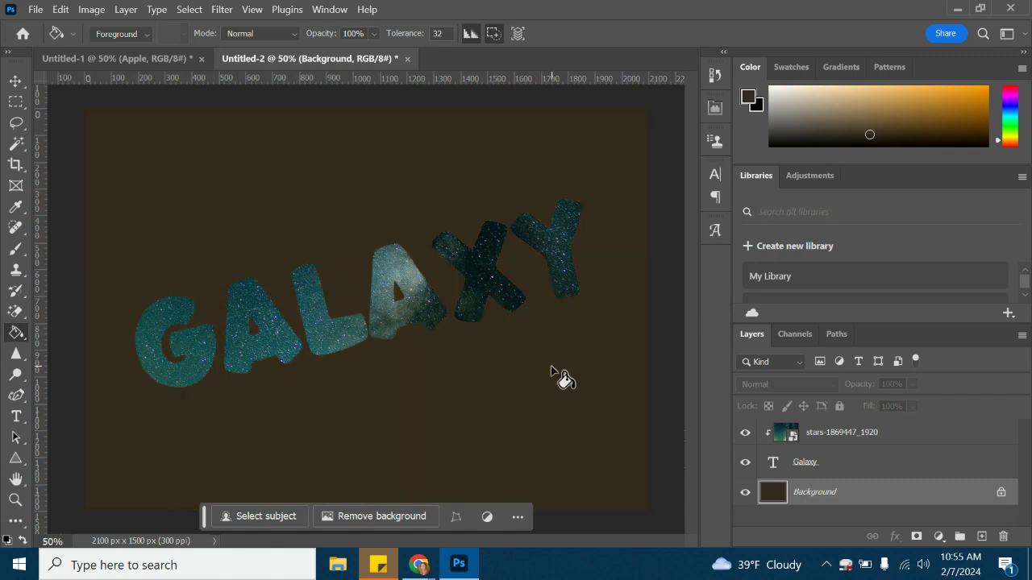
right_click(12, 334)
click(71, 333)
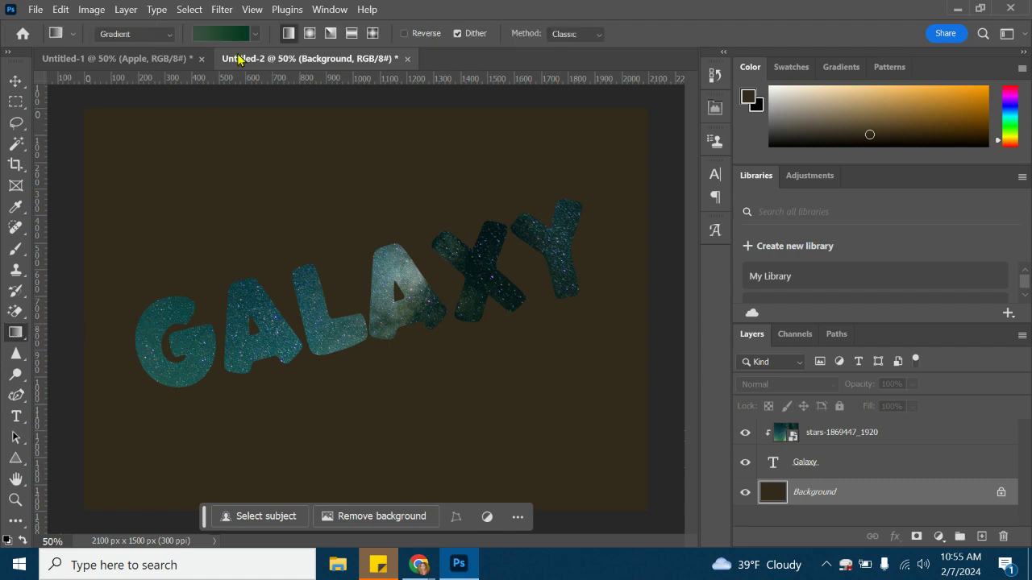
click(256, 32)
click(158, 89)
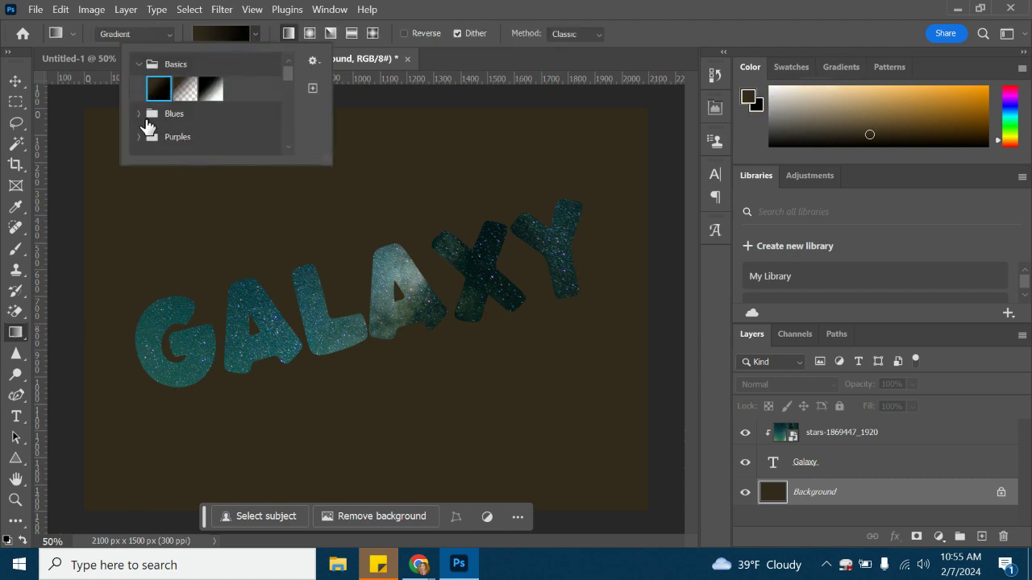
scroll(161, 120, down, 3)
click(173, 123)
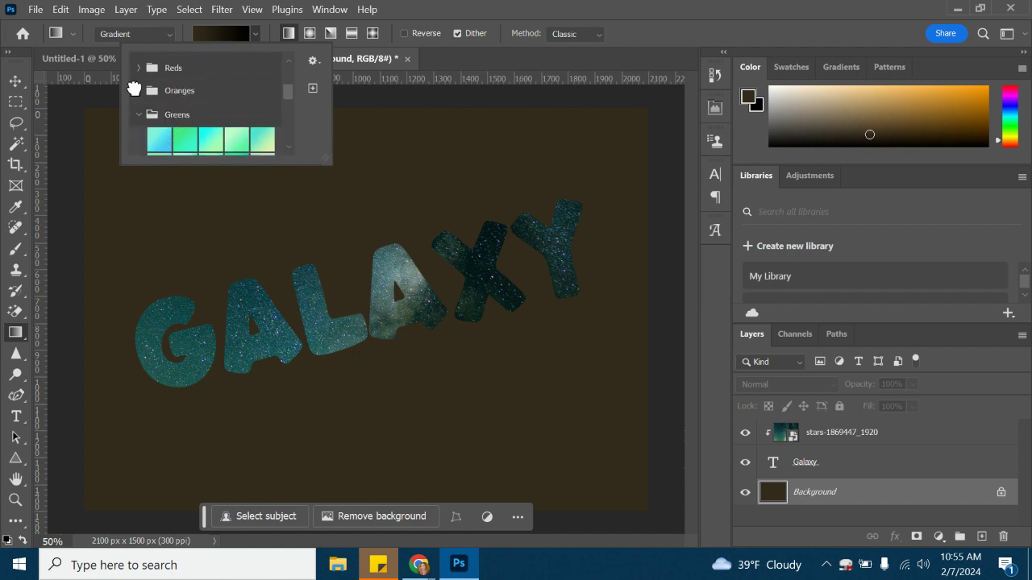
click(134, 90)
scroll(240, 127, down, 1)
click(219, 95)
click(224, 417)
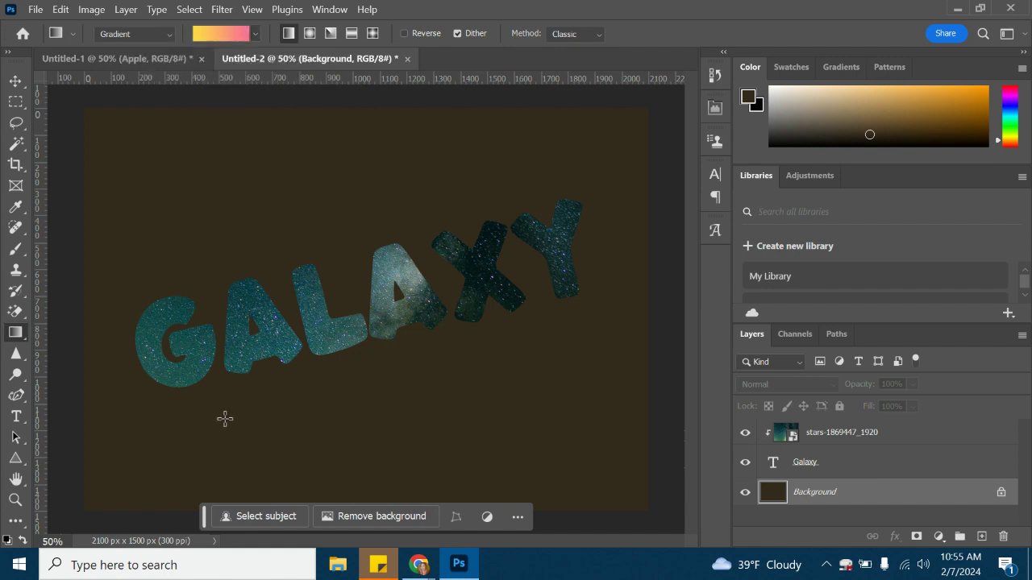
mouse_move(225, 417)
mouse_down()
mouse_move(504, 196)
mouse_move(460, 226)
mouse_up()
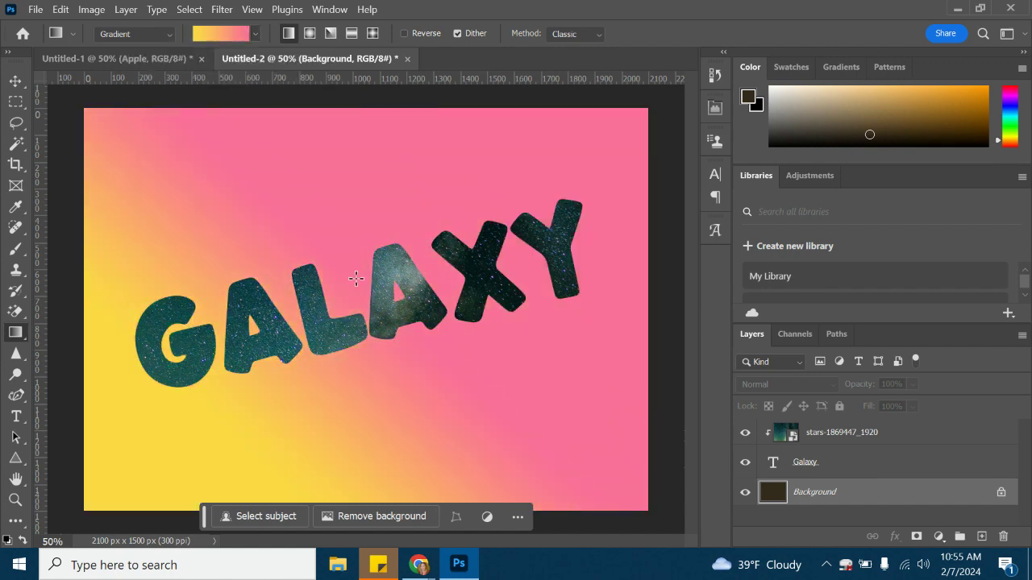
click(254, 33)
click(184, 143)
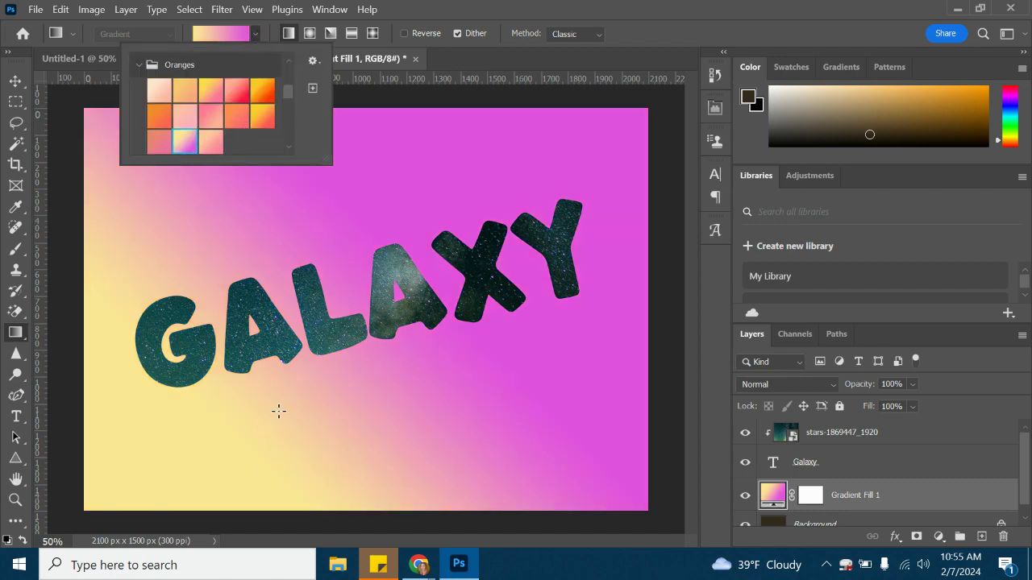
click(261, 114)
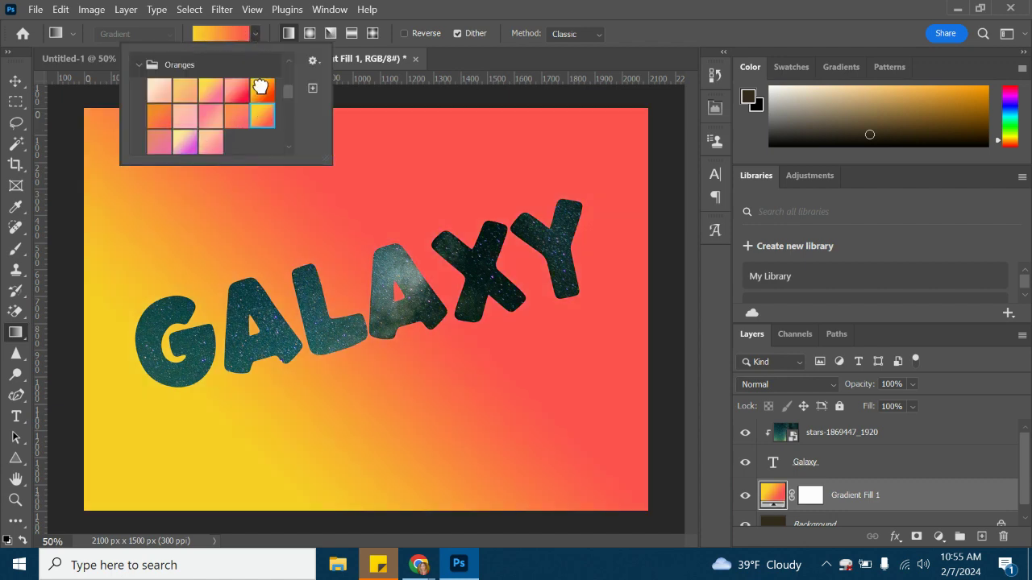
click(261, 88)
click(179, 123)
click(156, 121)
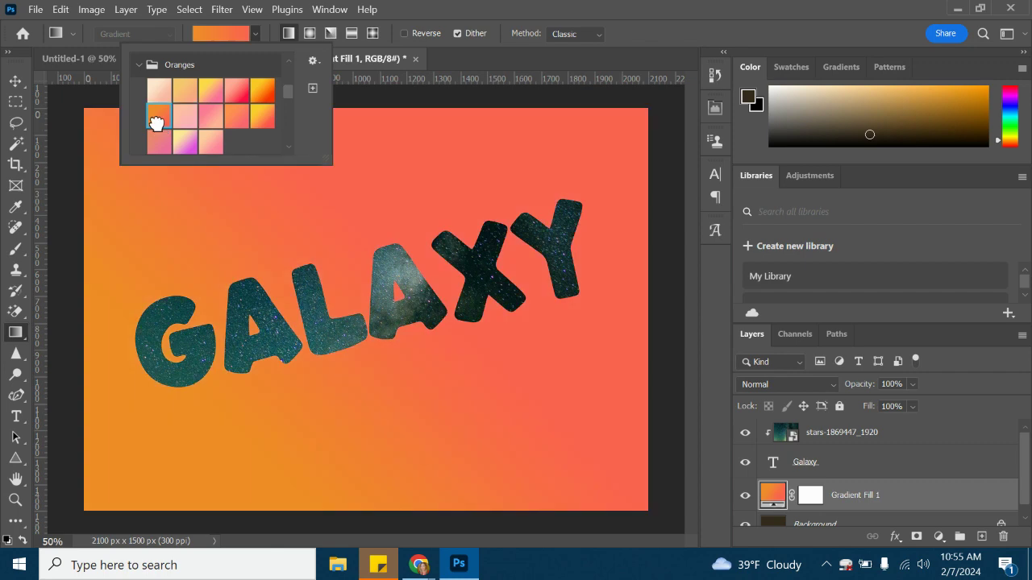
click(653, 29)
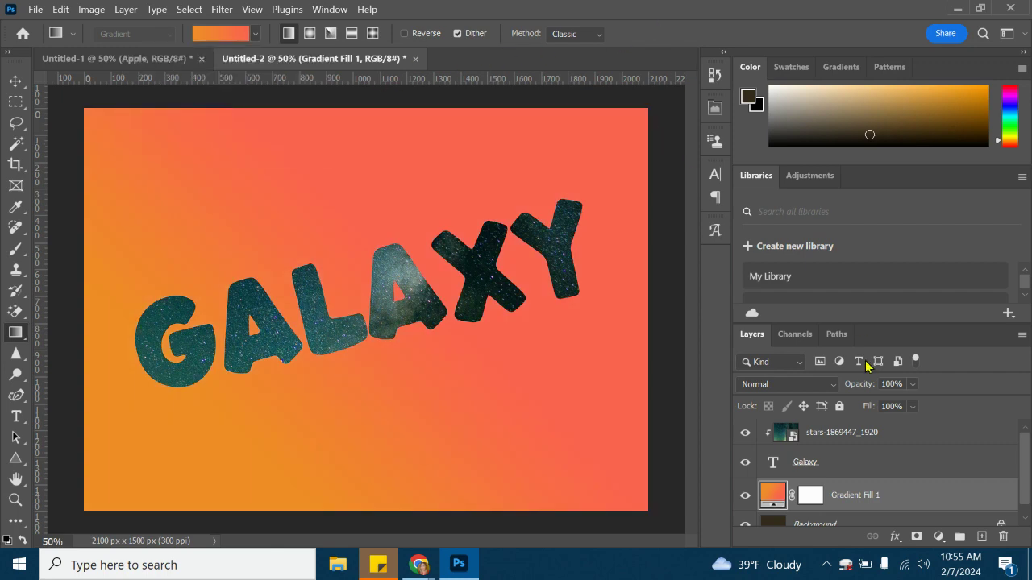
scroll(823, 500, down, 1)
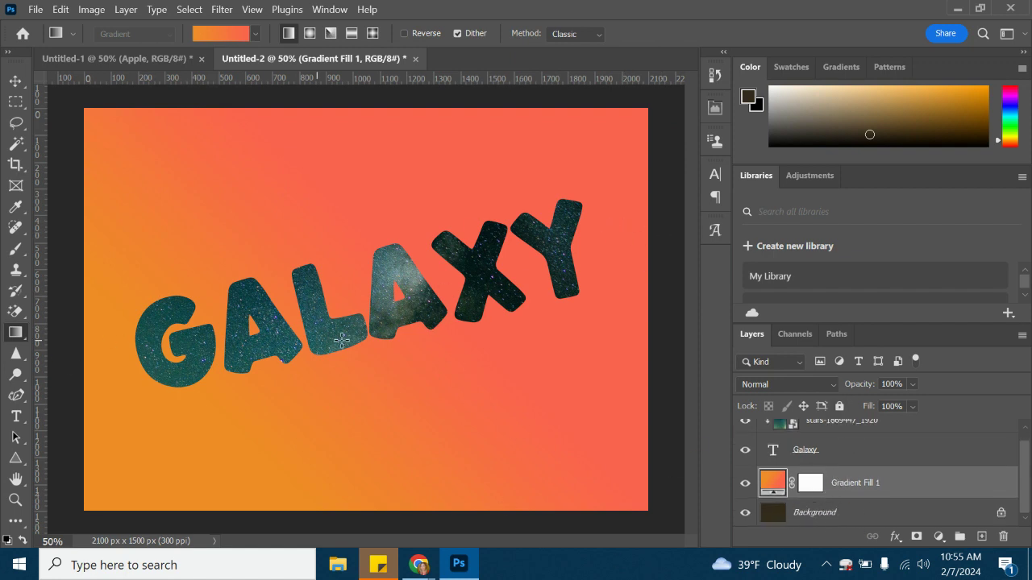
scroll(877, 462, up, 1)
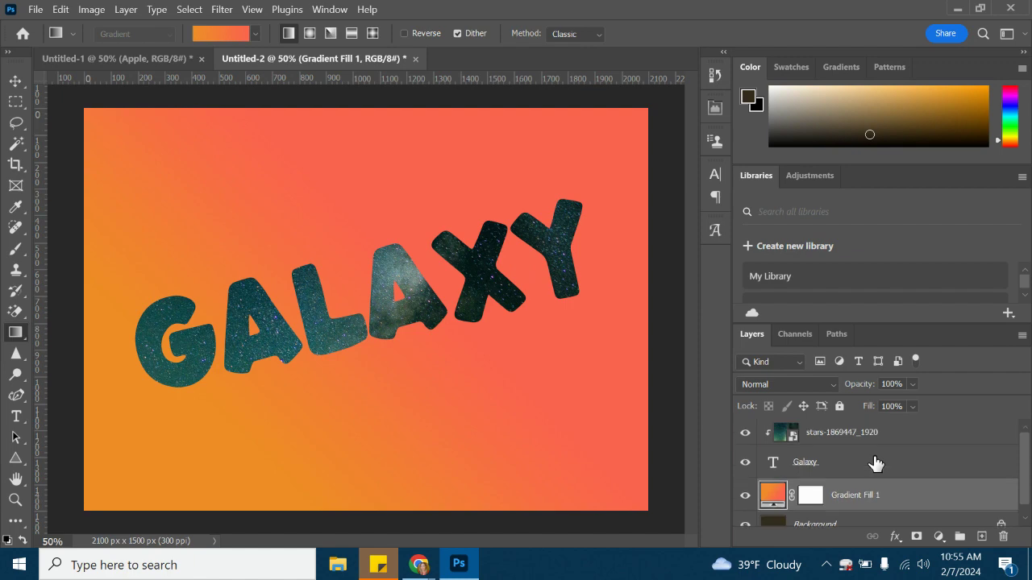
Open Blending Options for the Galaxy text layer and move the dialog aside
click(891, 466)
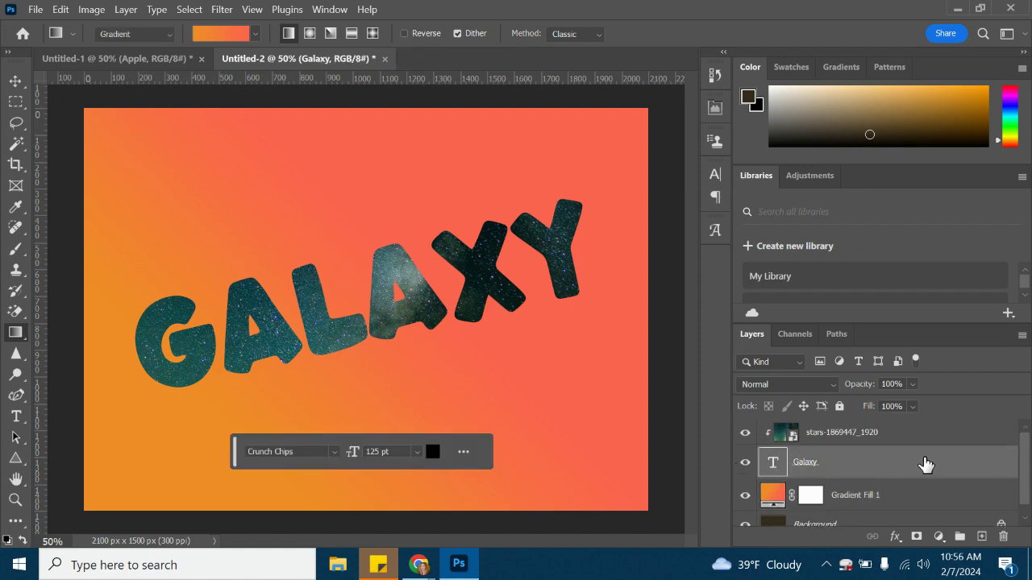
right_click(890, 468)
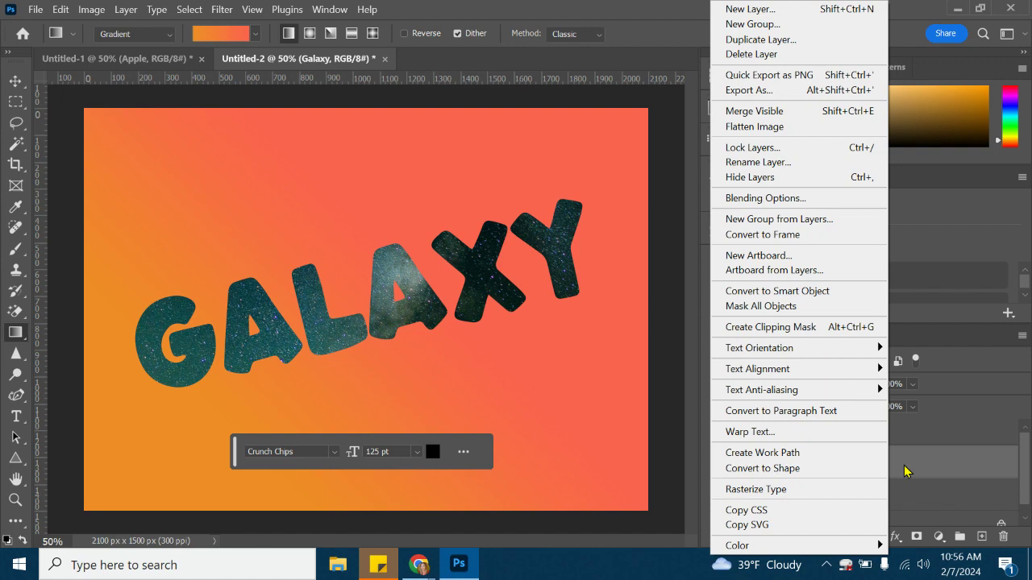
click(760, 202)
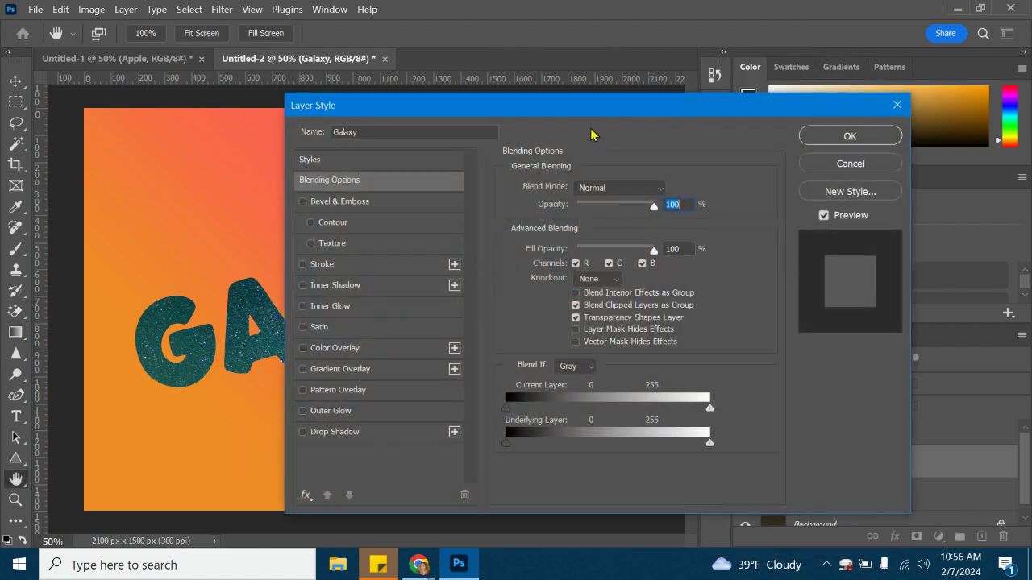
drag(569, 104, 789, 95)
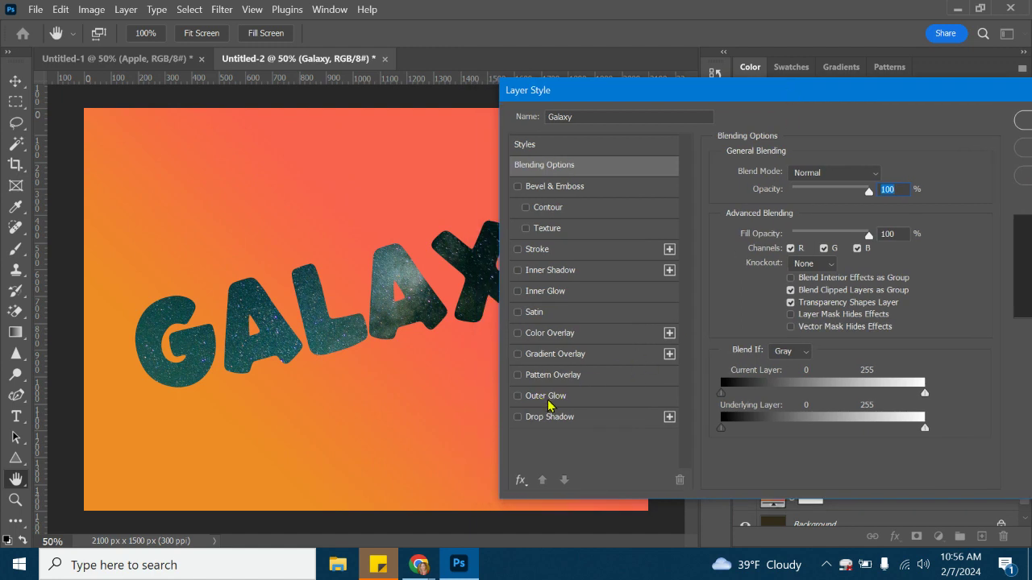
Add a Stroke to GALAXY with its position set to Outside and adjust its thickness
click(518, 250)
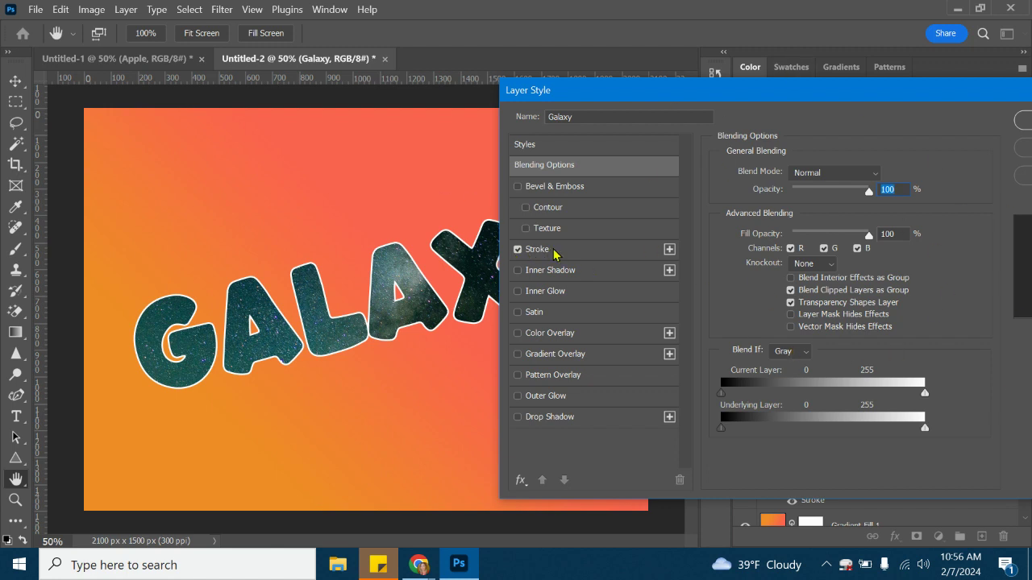
click(542, 251)
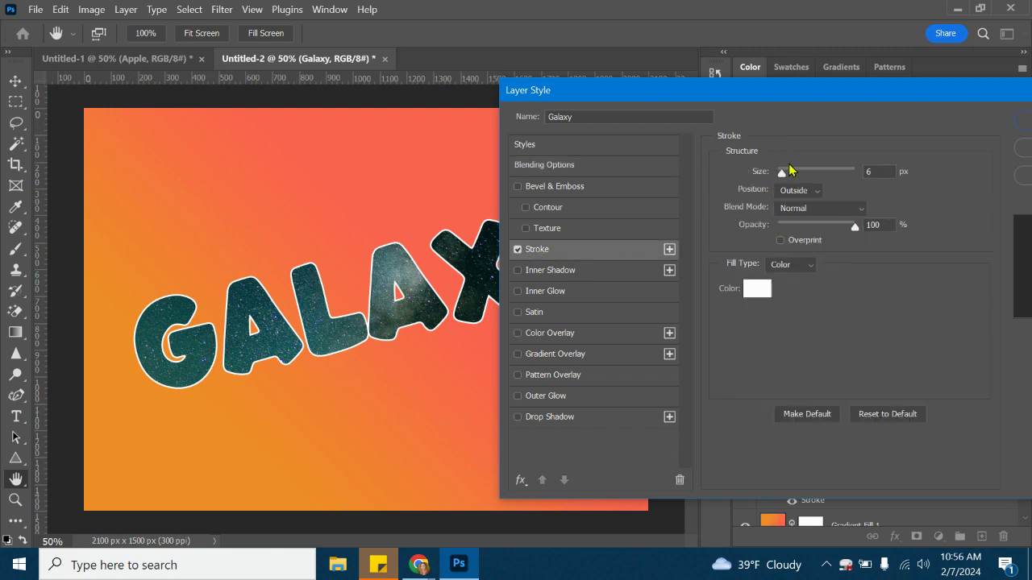
click(797, 191)
click(797, 207)
drag(781, 172, 781, 180)
Try a 2 px purple stroke and a 13 px white stroke, then uncheck Stroke
click(757, 290)
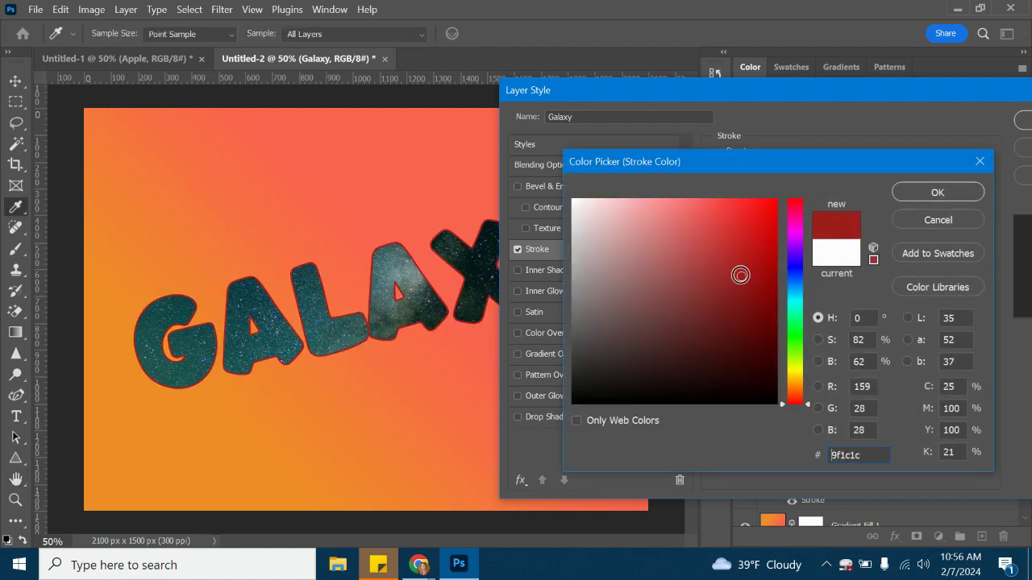
click(795, 255)
click(748, 223)
click(935, 198)
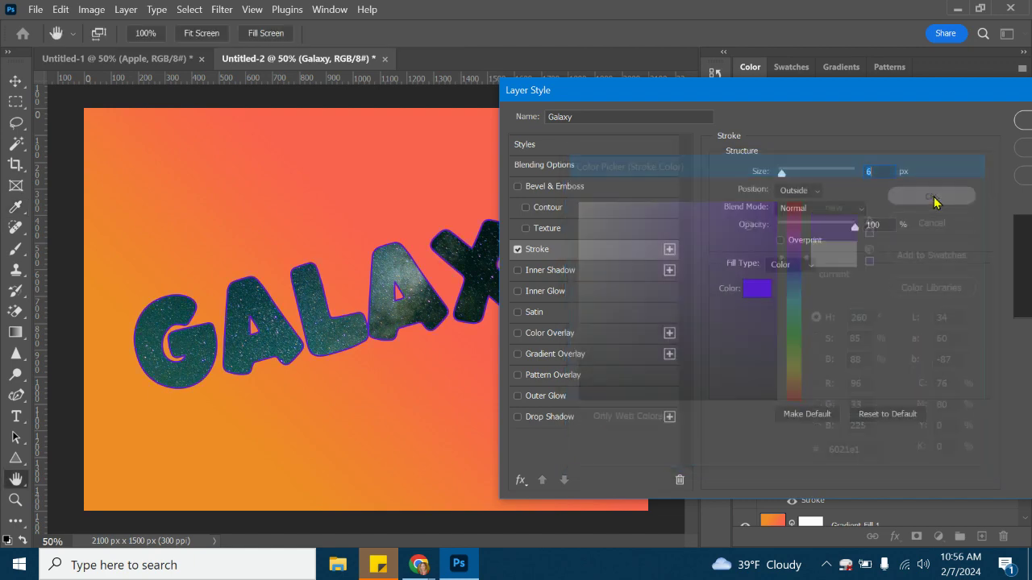
mouse_move(783, 174)
mouse_down()
mouse_move(792, 174)
mouse_move(778, 174)
mouse_up()
click(757, 289)
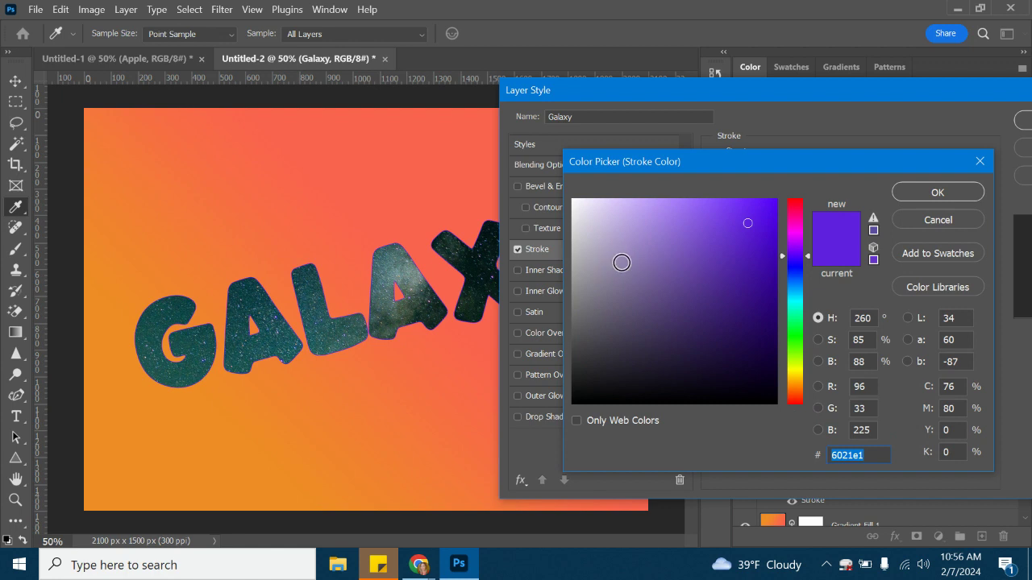
drag(617, 261, 555, 192)
click(955, 196)
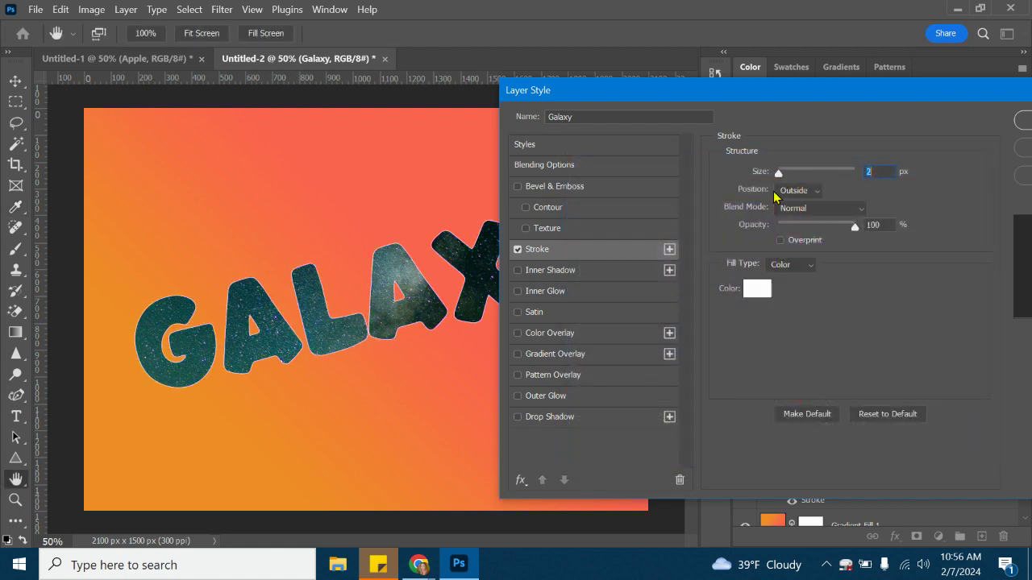
drag(779, 175, 782, 174)
click(517, 250)
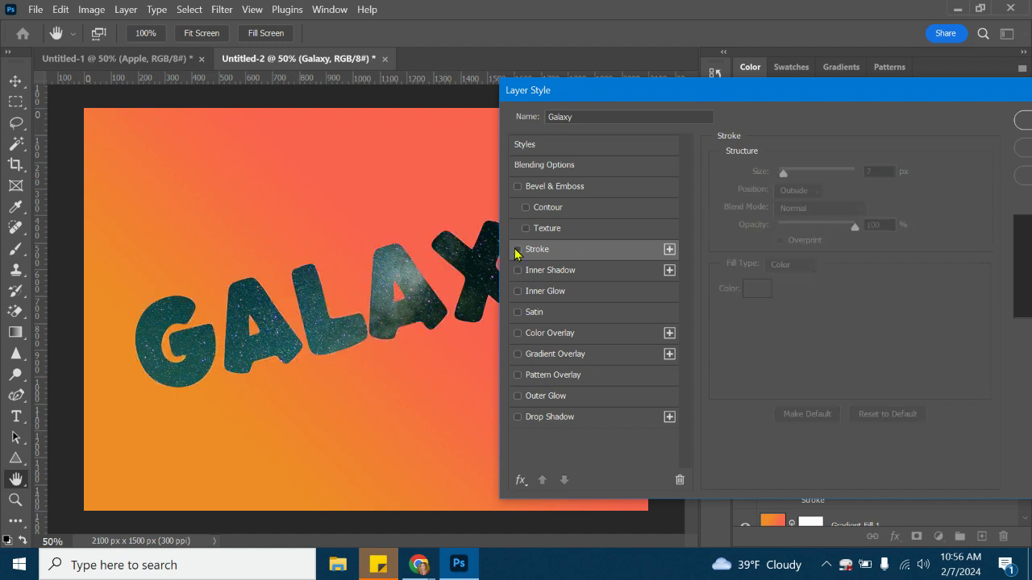
Enable Outer Glow with colour ffffff and shrink its size to 103 px
click(519, 397)
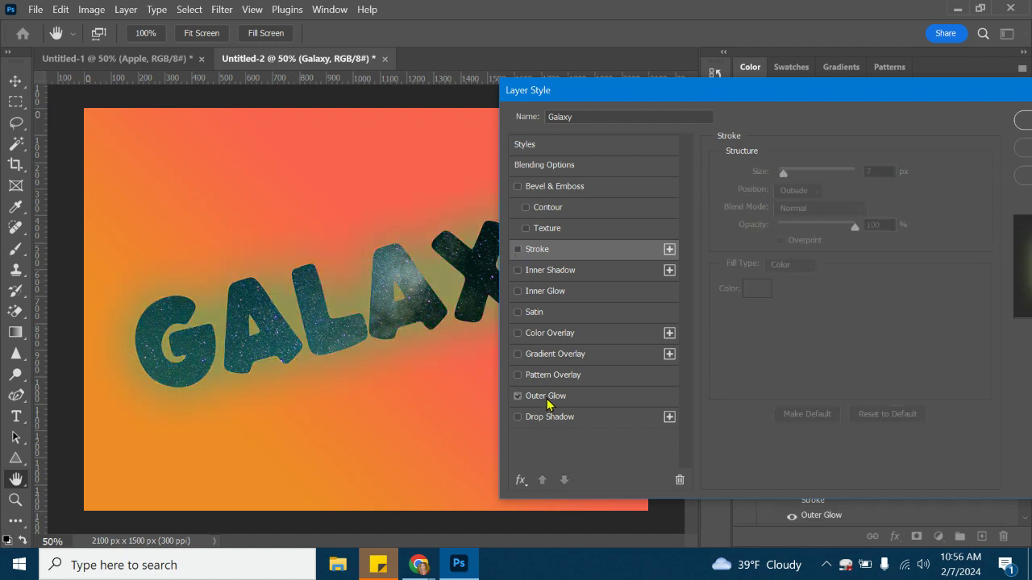
click(547, 400)
click(758, 229)
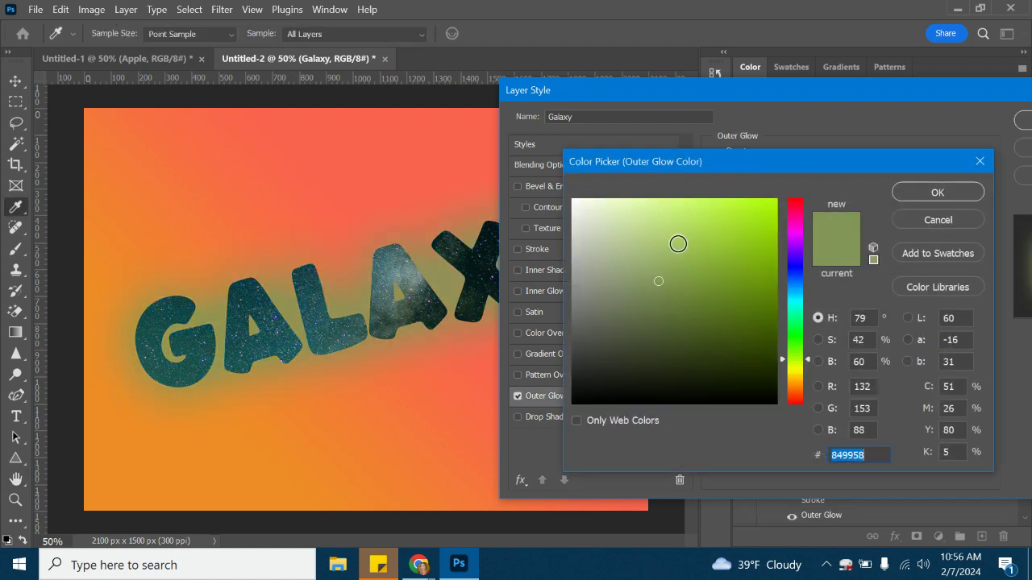
text(ffffff)
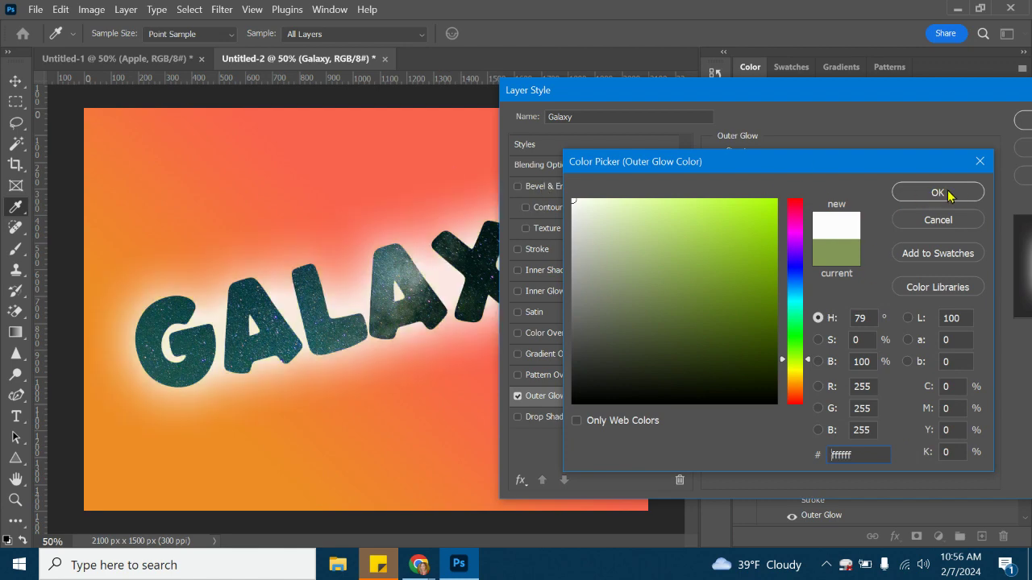
click(949, 194)
drag(844, 334, 788, 313)
Set the outer glow's blend mode to Screen
click(798, 173)
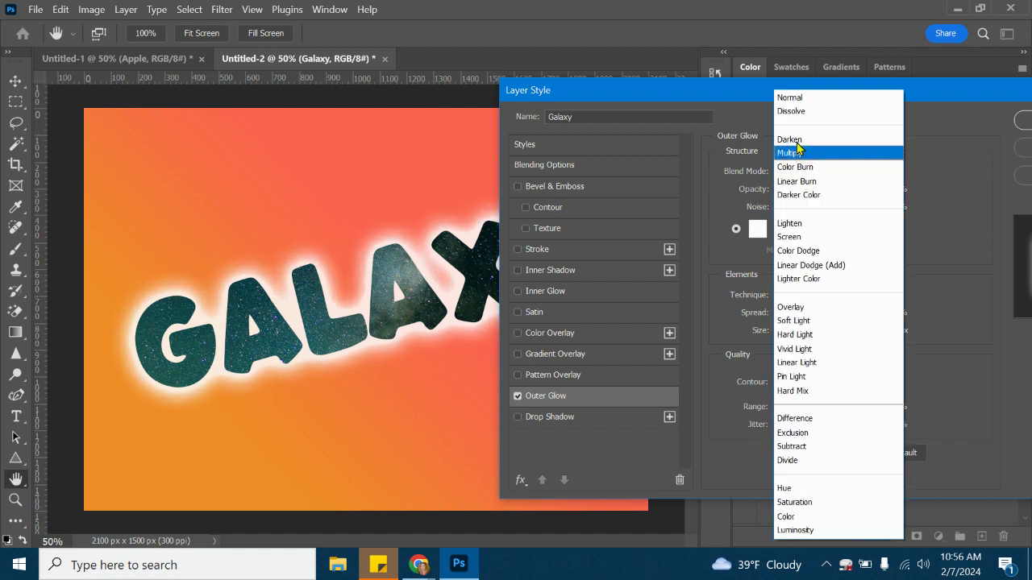
click(809, 236)
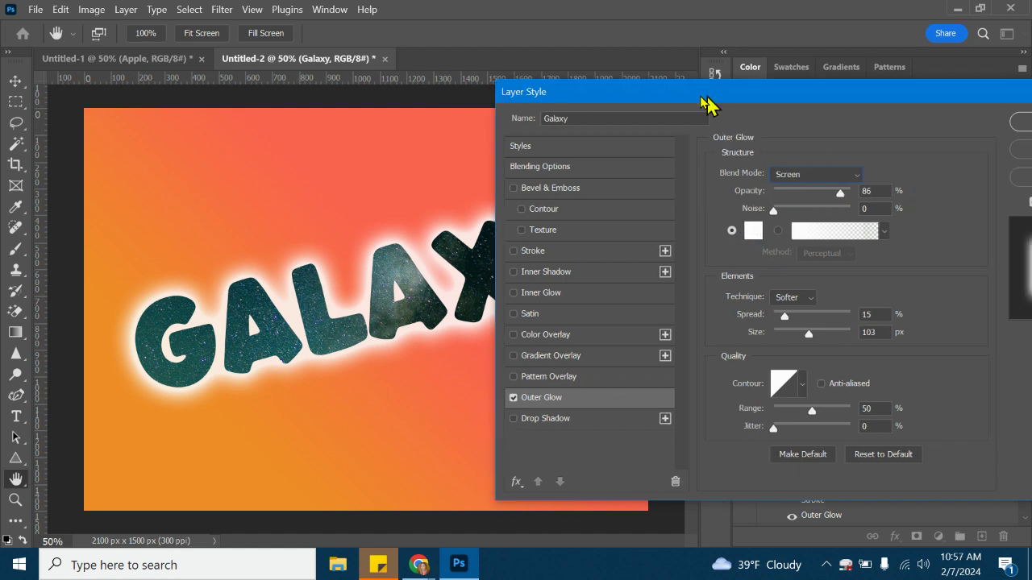
drag(682, 94, 537, 89)
click(374, 393)
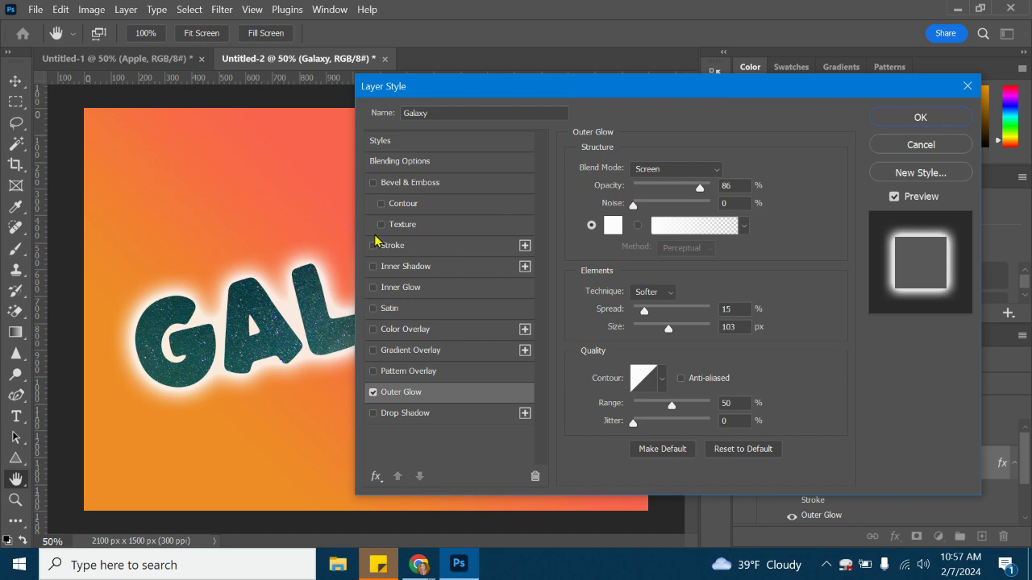
Swap the outer glow for the 7 px white outside stroke and apply the layer style
click(374, 392)
click(372, 246)
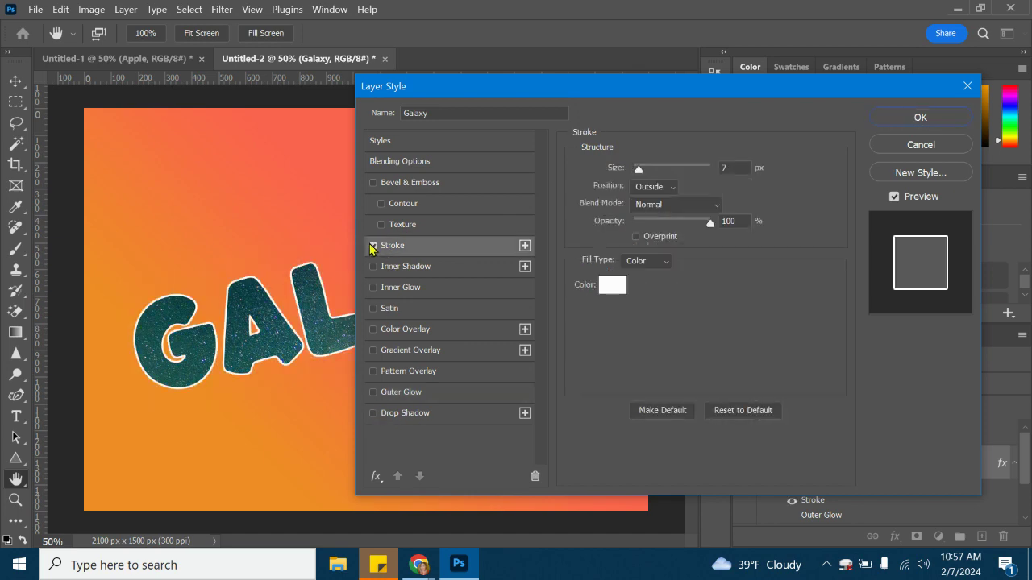
drag(532, 92, 513, 113)
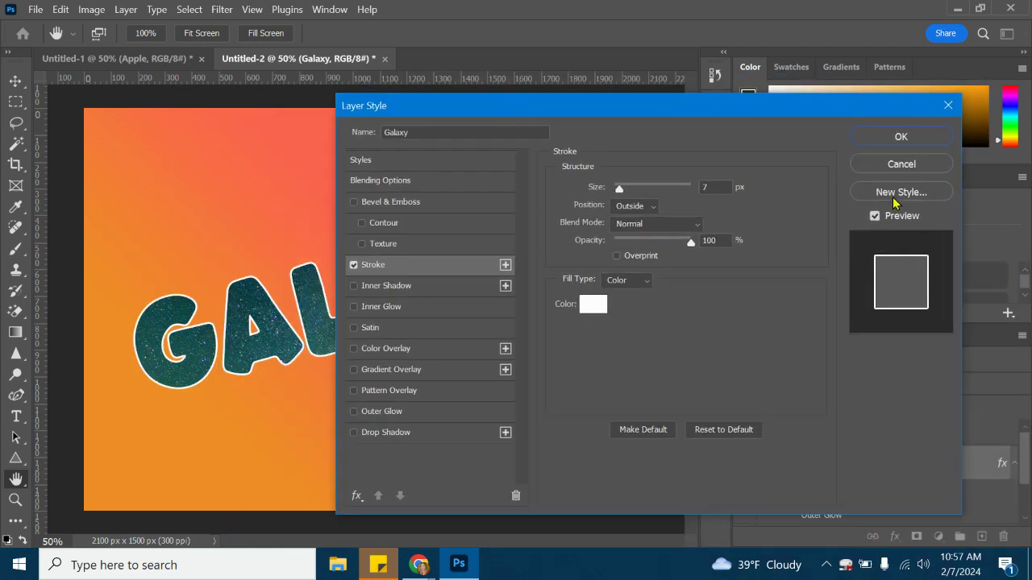
click(883, 139)
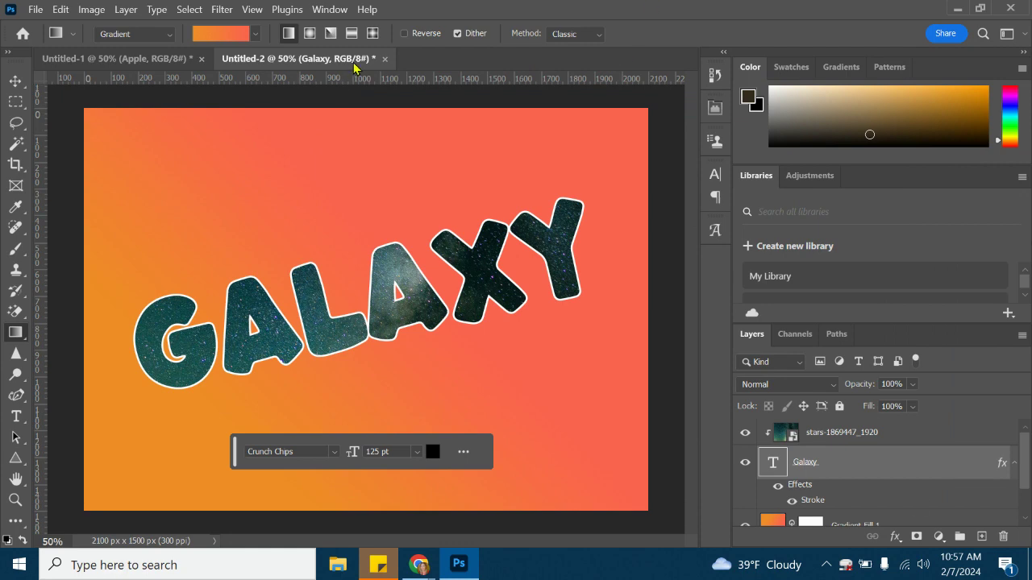
Export the design as a 2100 × 1500 JPG named galaxy into Downloads, then return to Pixabay
click(37, 11)
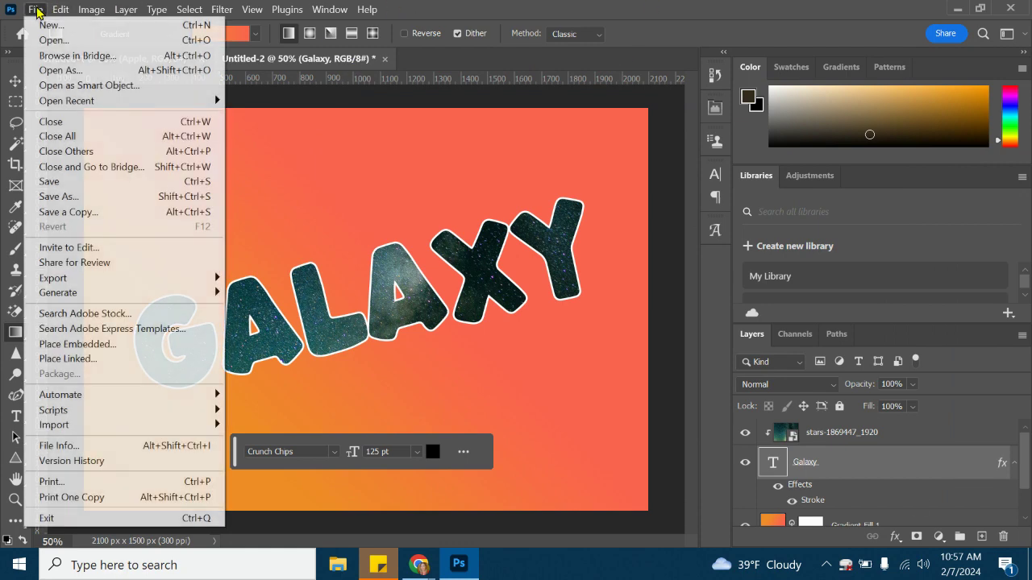
mouse_move(85, 279)
click(271, 292)
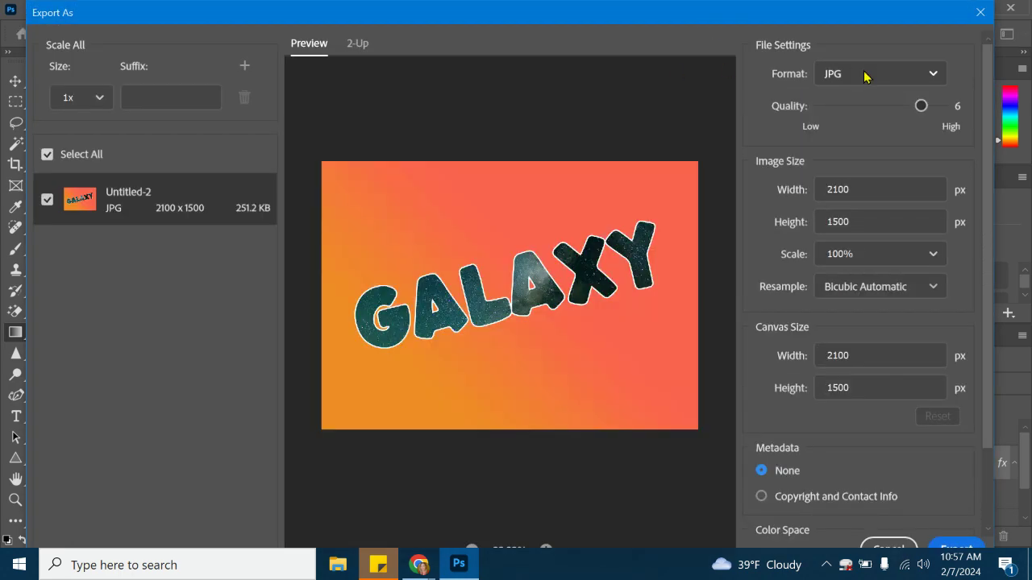
click(954, 547)
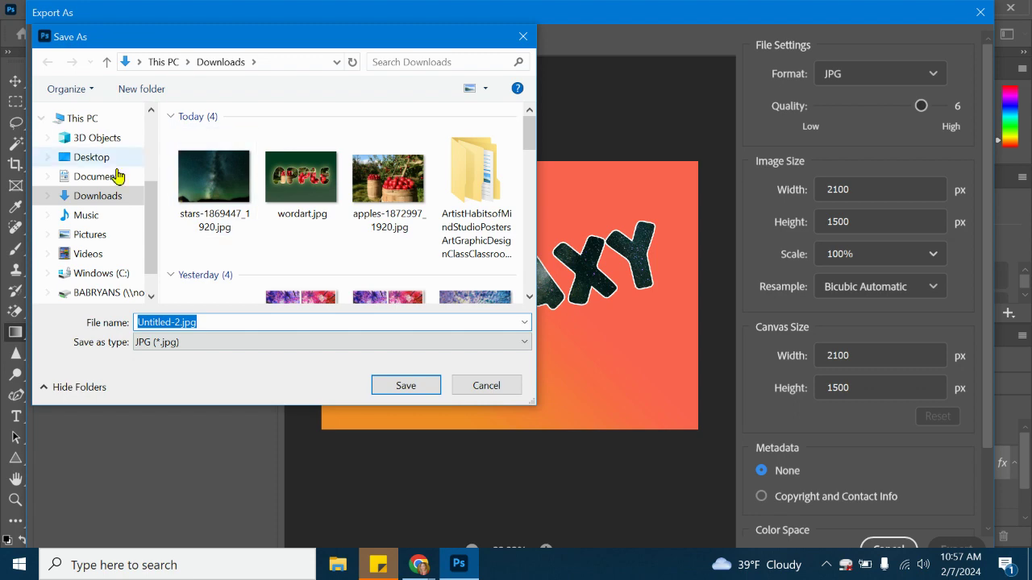
text(galaxy)
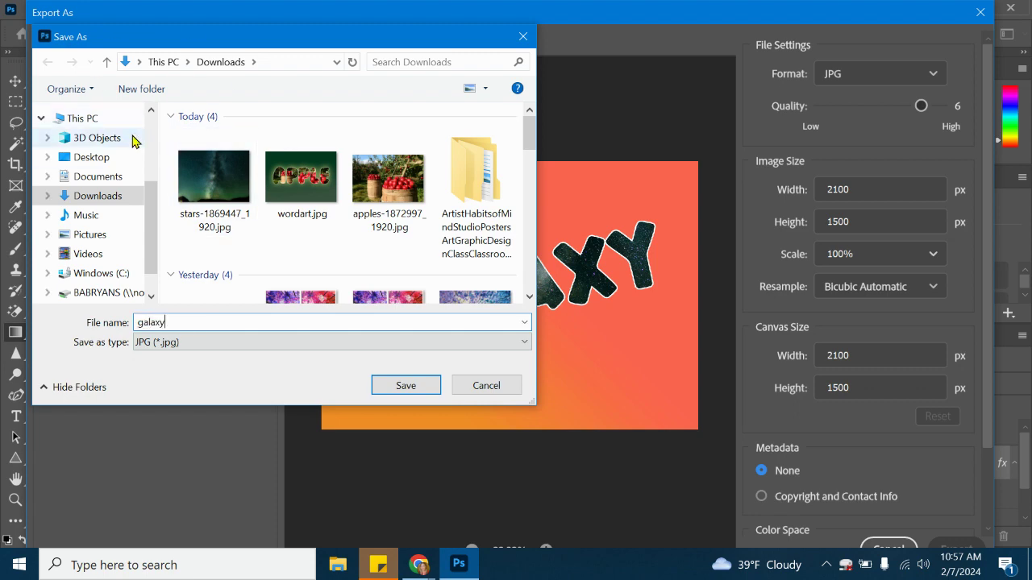
key(Return)
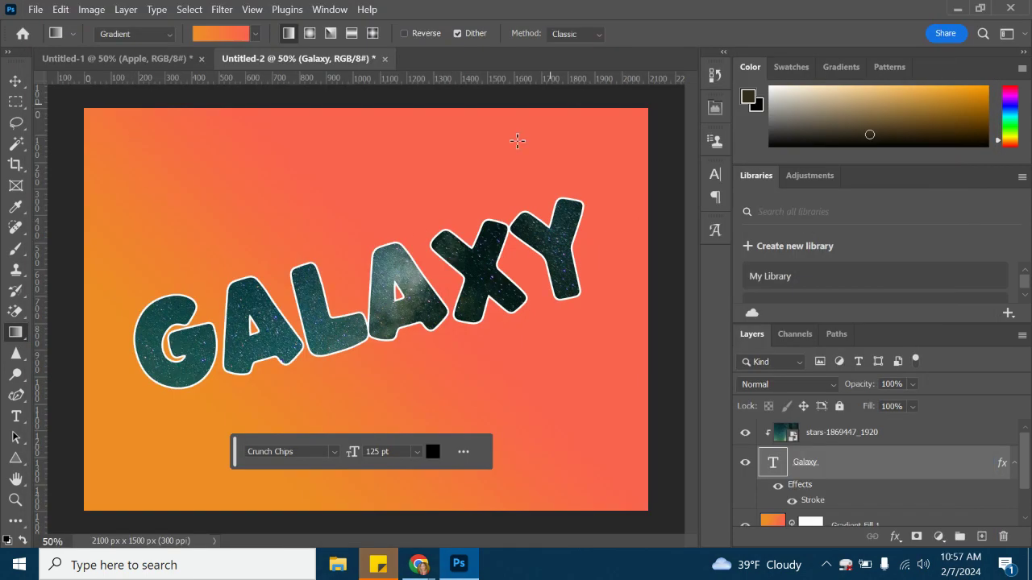
mouse_move(413, 569)
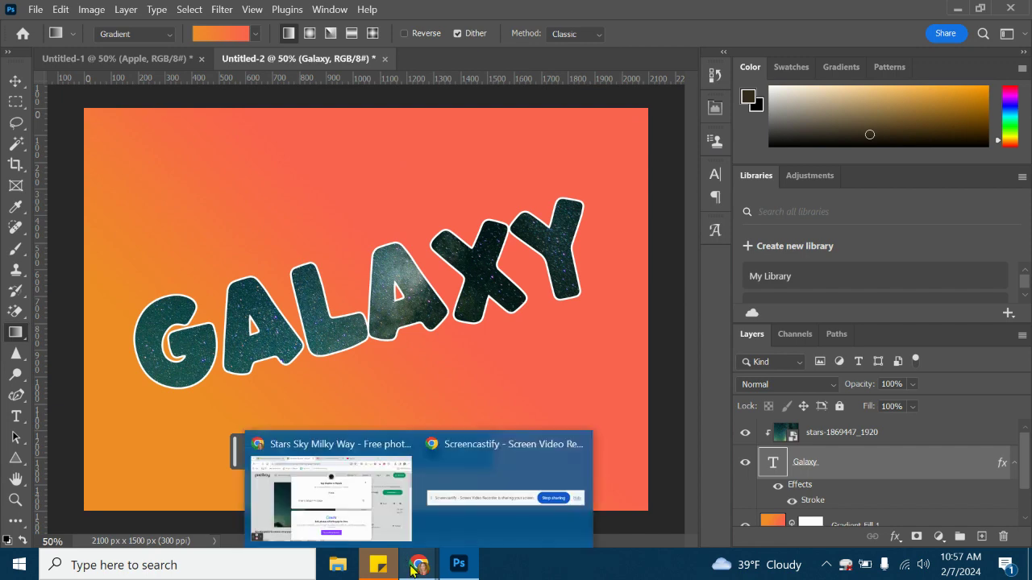
click(345, 522)
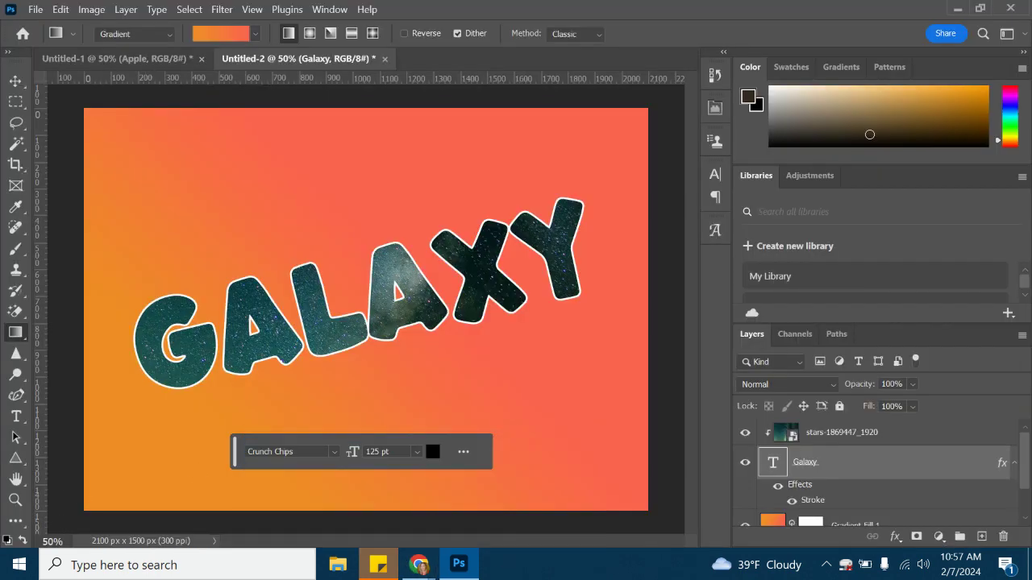